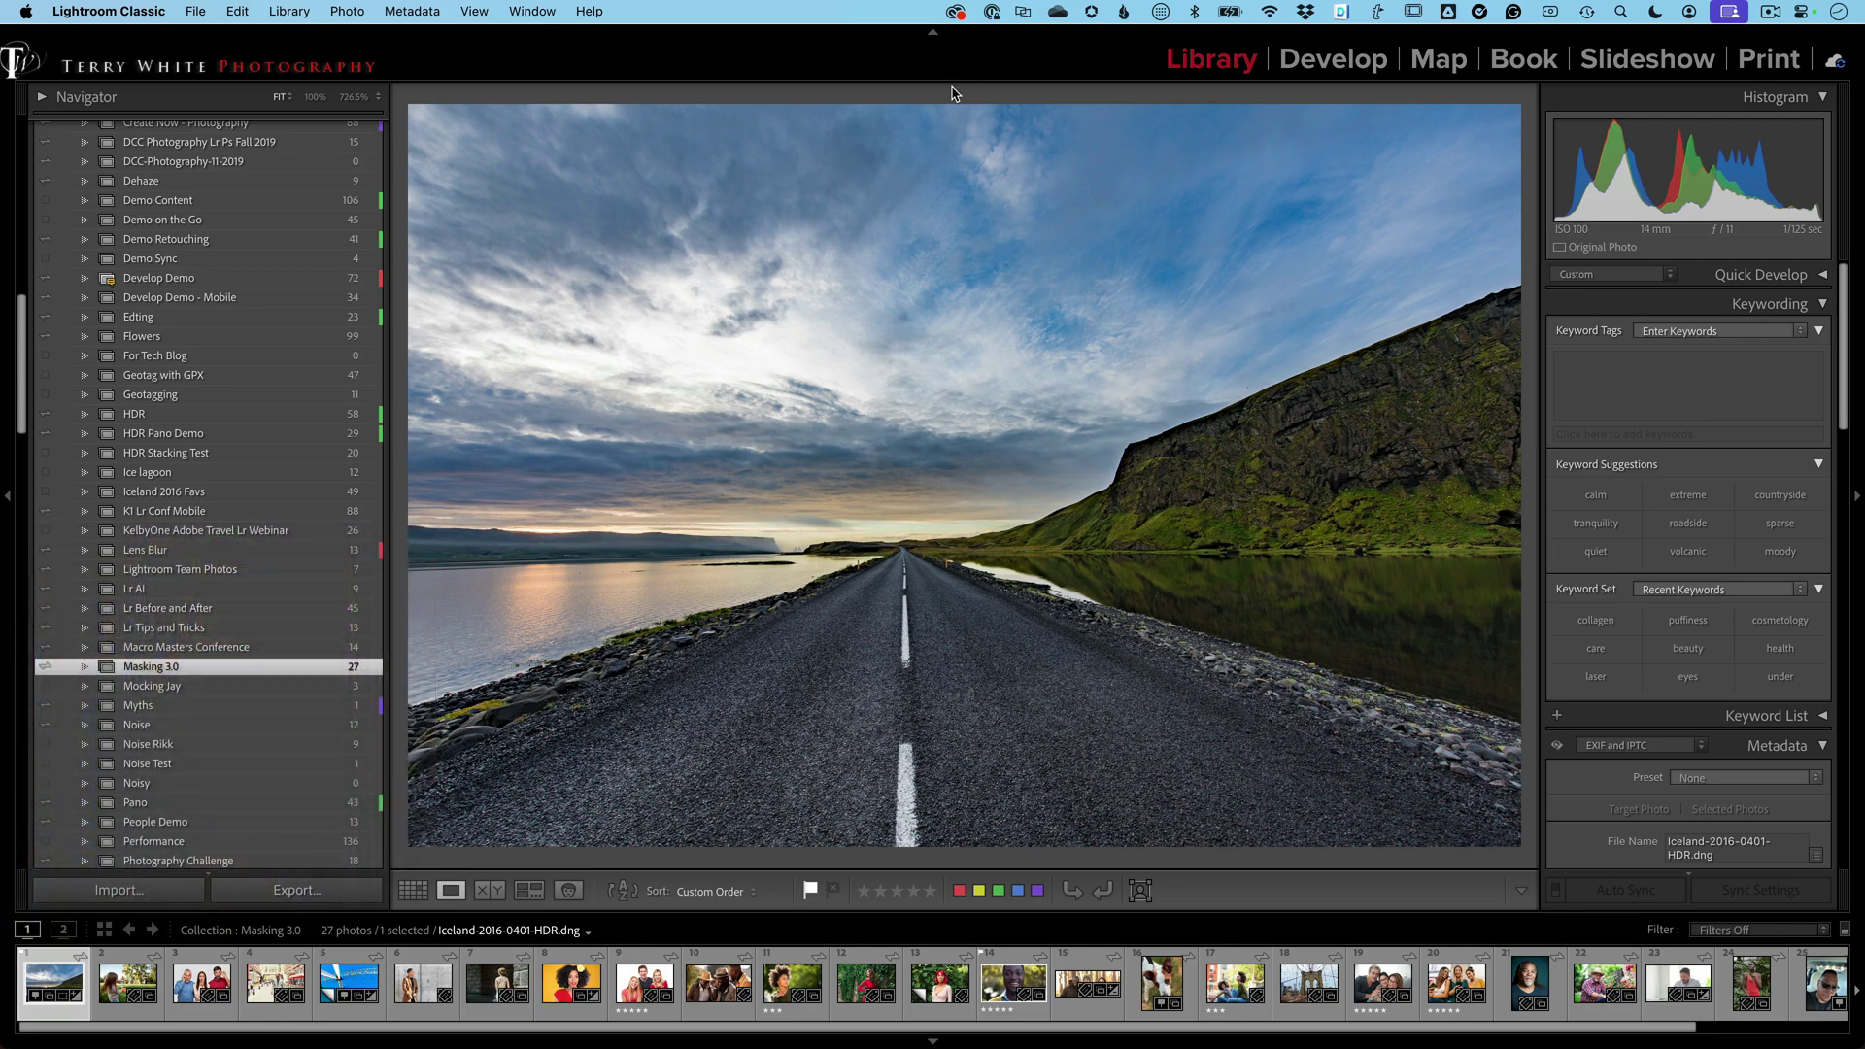
Open the Iceland road photo in Develop, expand Basic, and show the new-mask choices.
{"action": "key", "text": "g"}
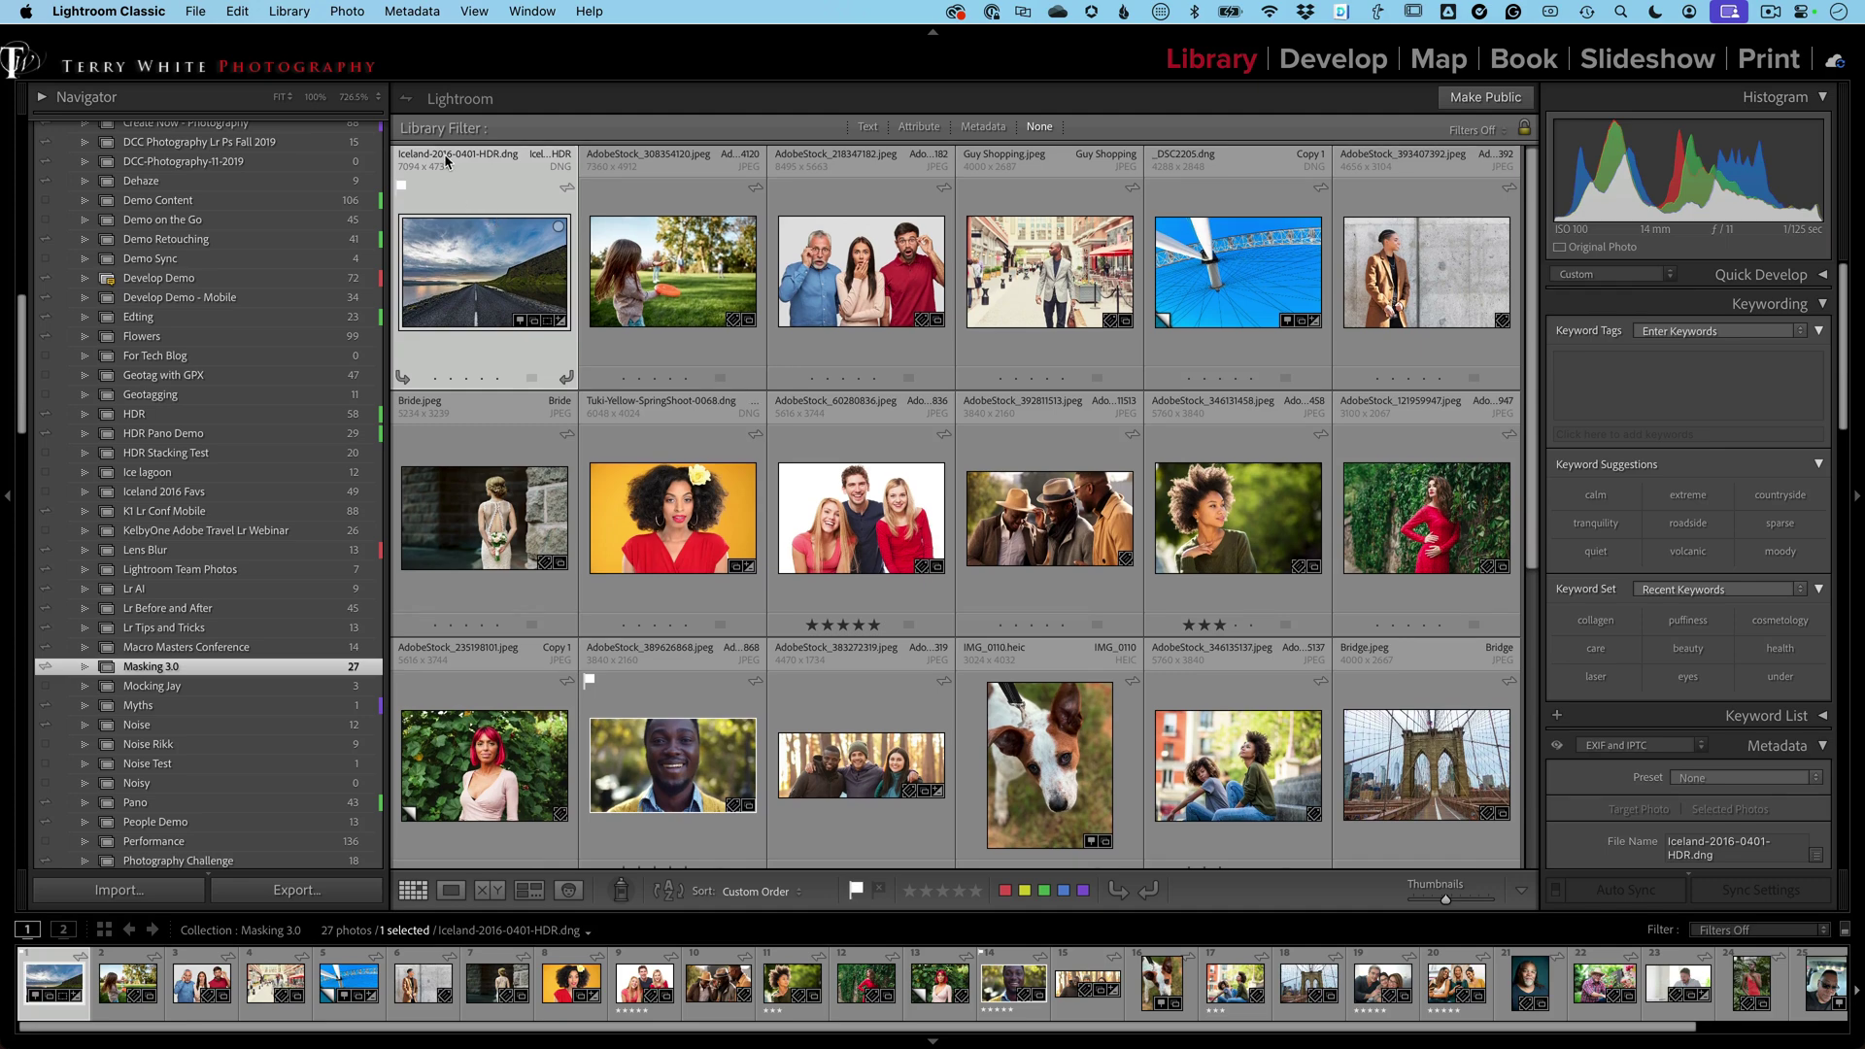
{"action": "double_click", "coordinate": [469, 278]}
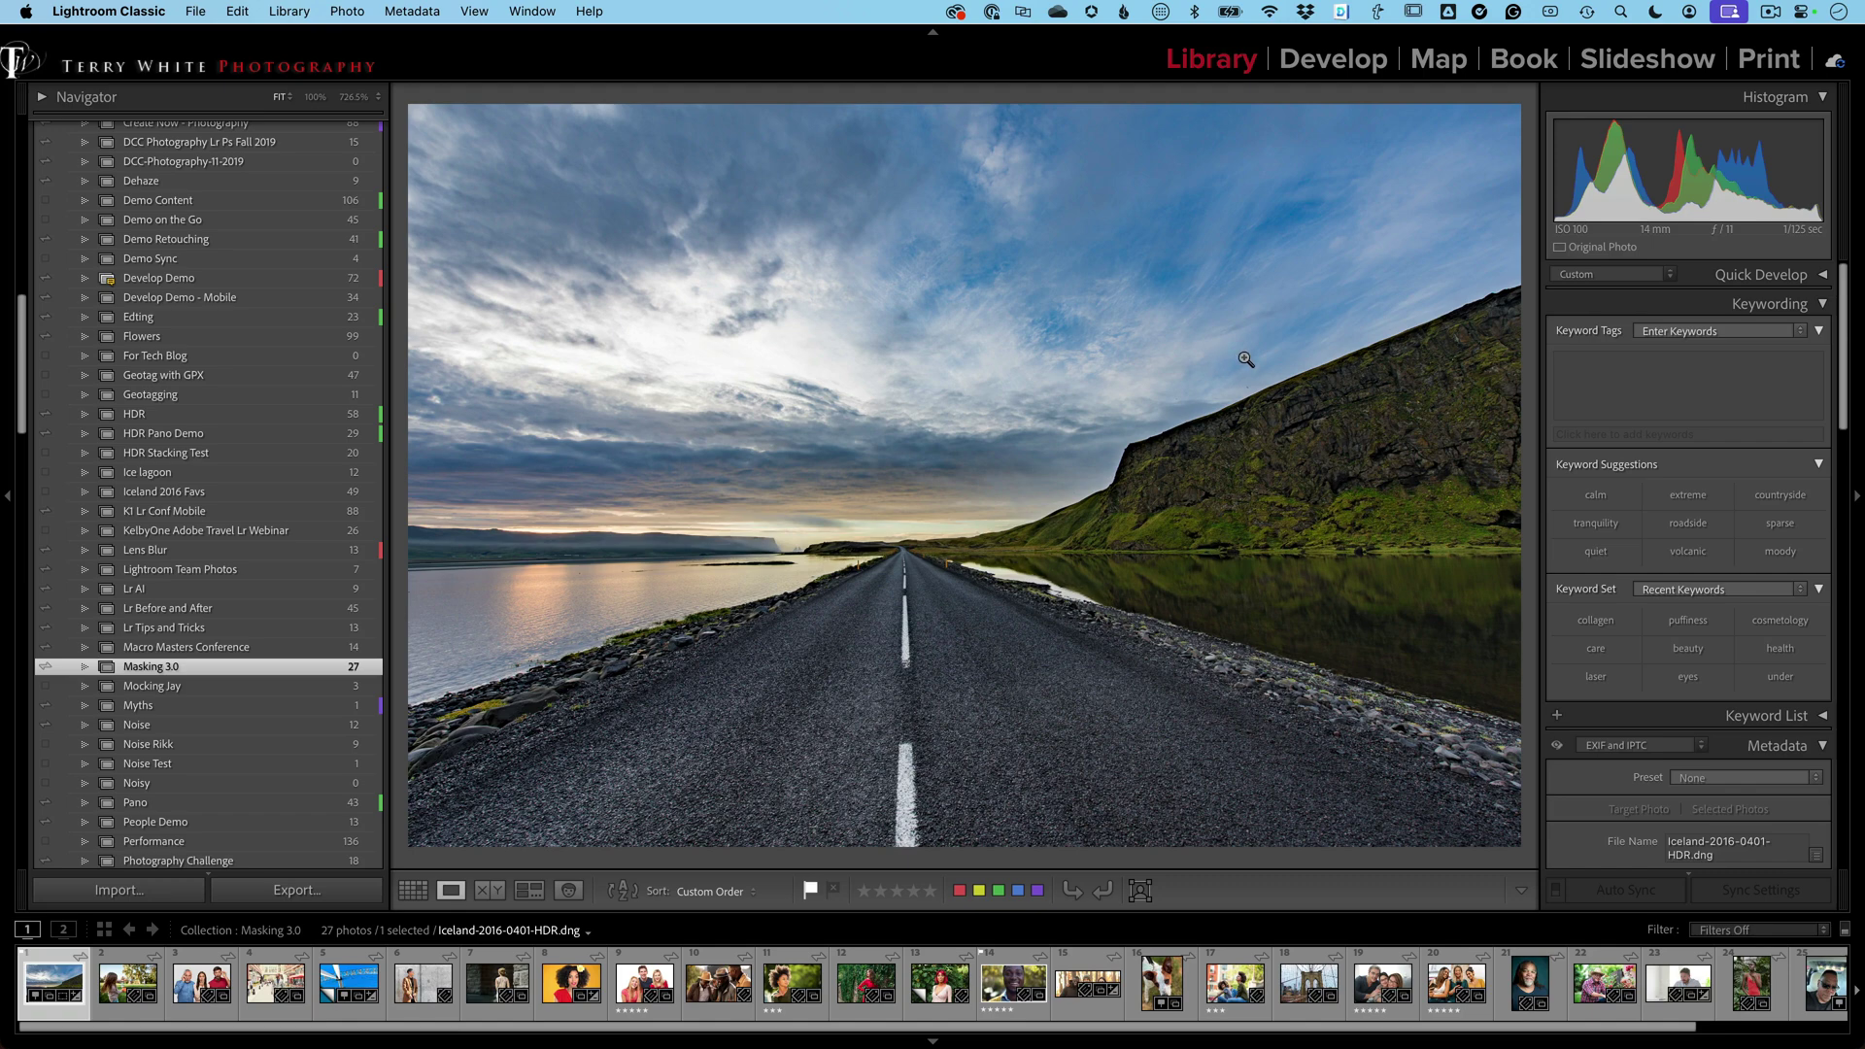
{"action": "left_click", "coordinate": [1328, 60]}
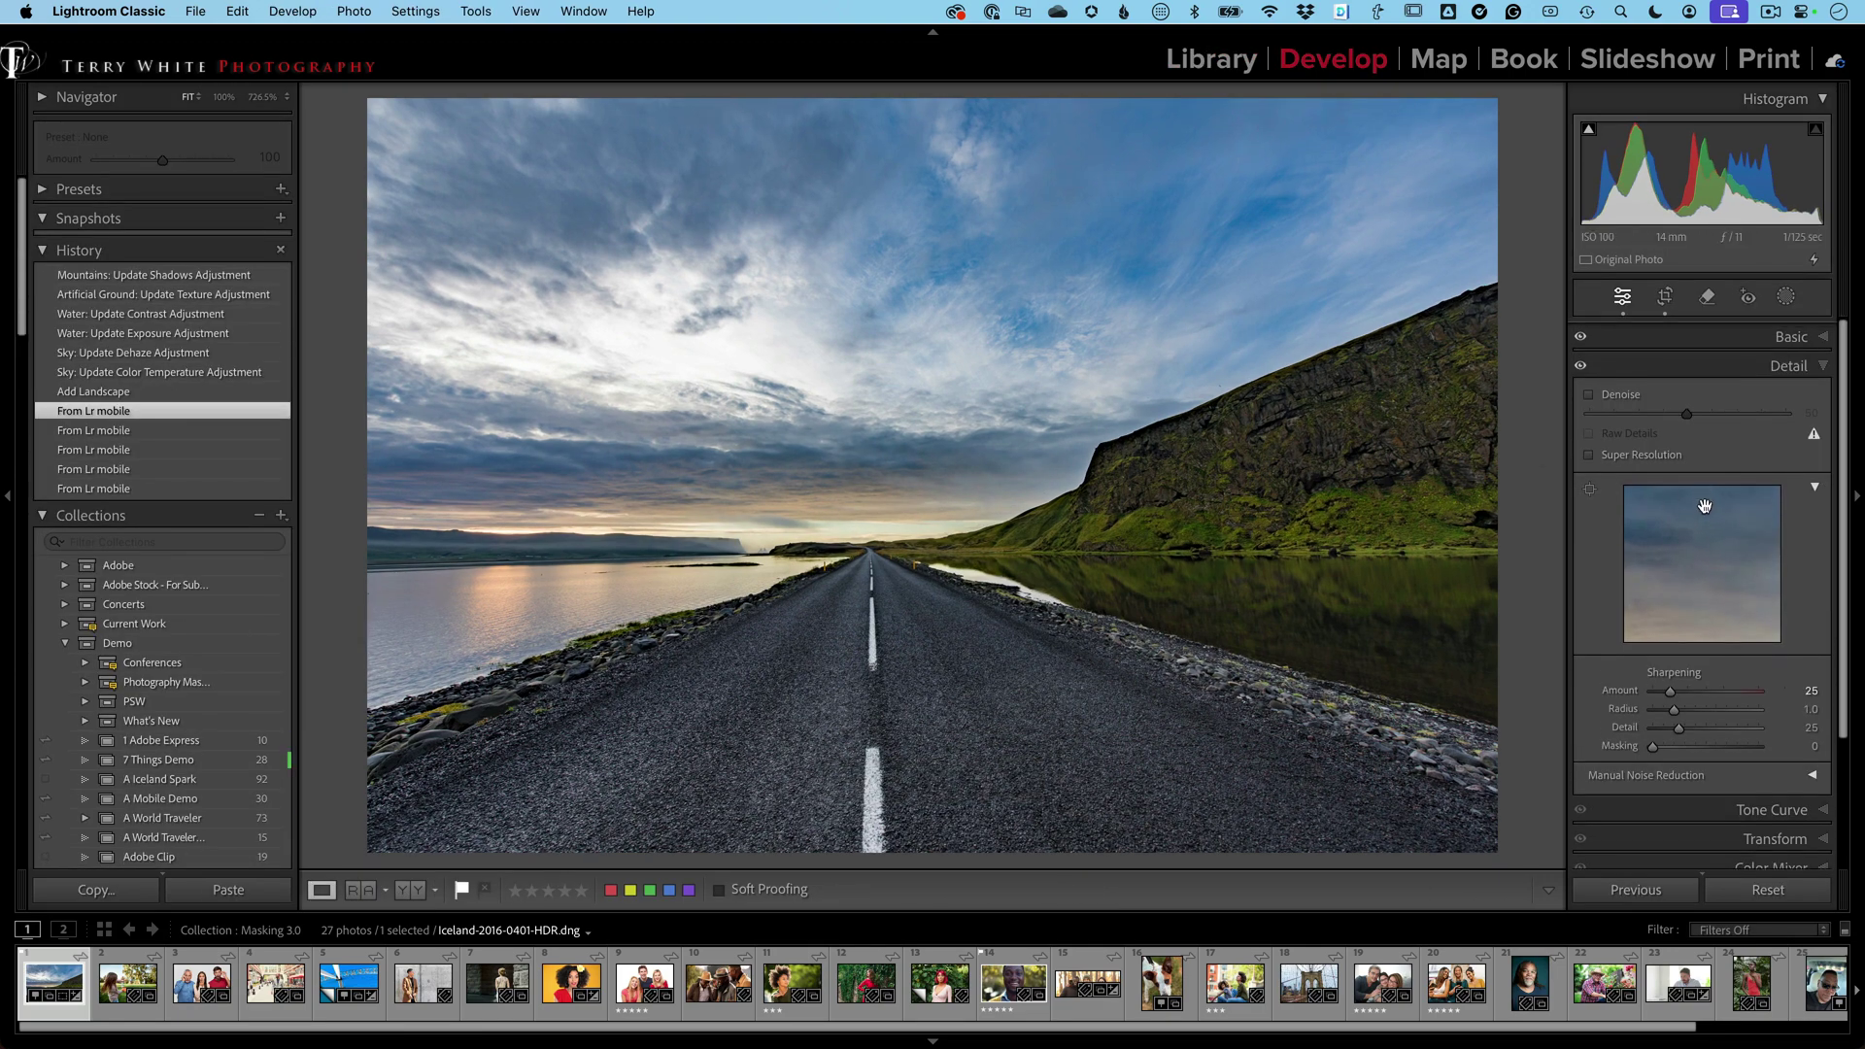
{"action": "left_click", "coordinate": [1823, 337]}
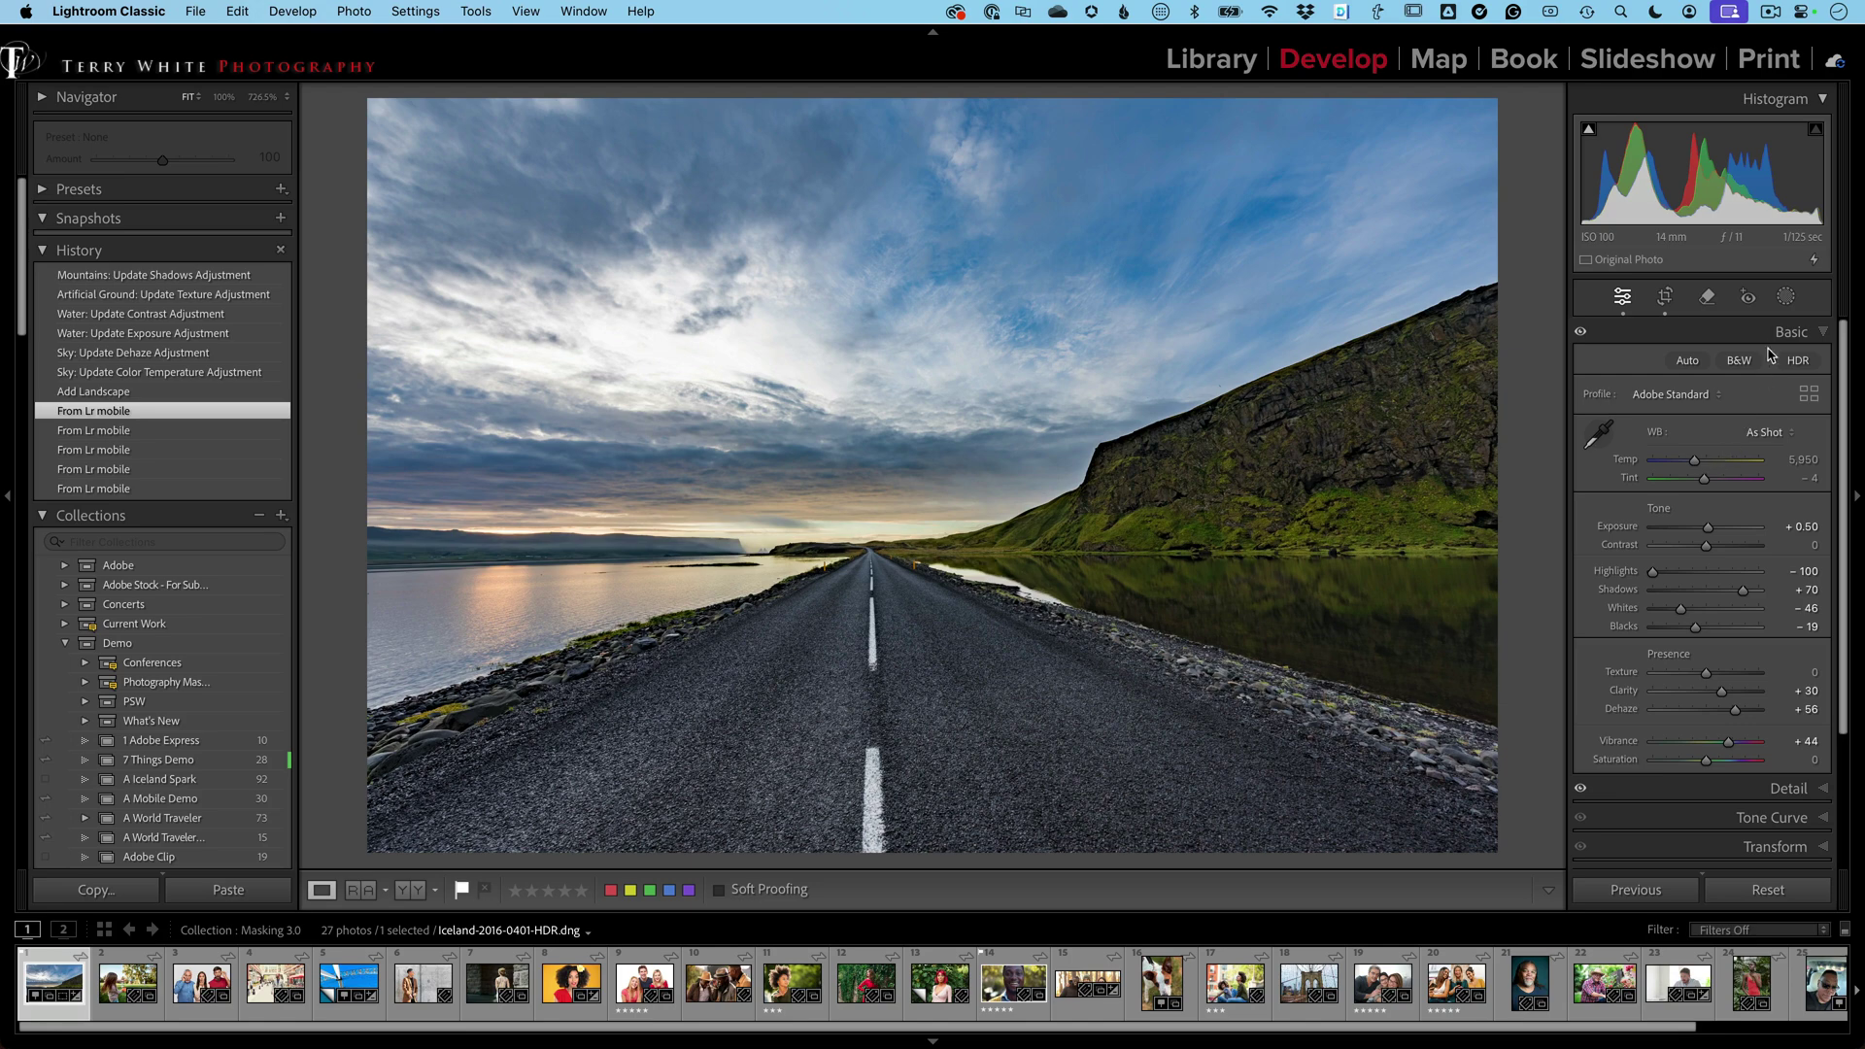
{"action": "left_click", "coordinate": [1786, 299]}
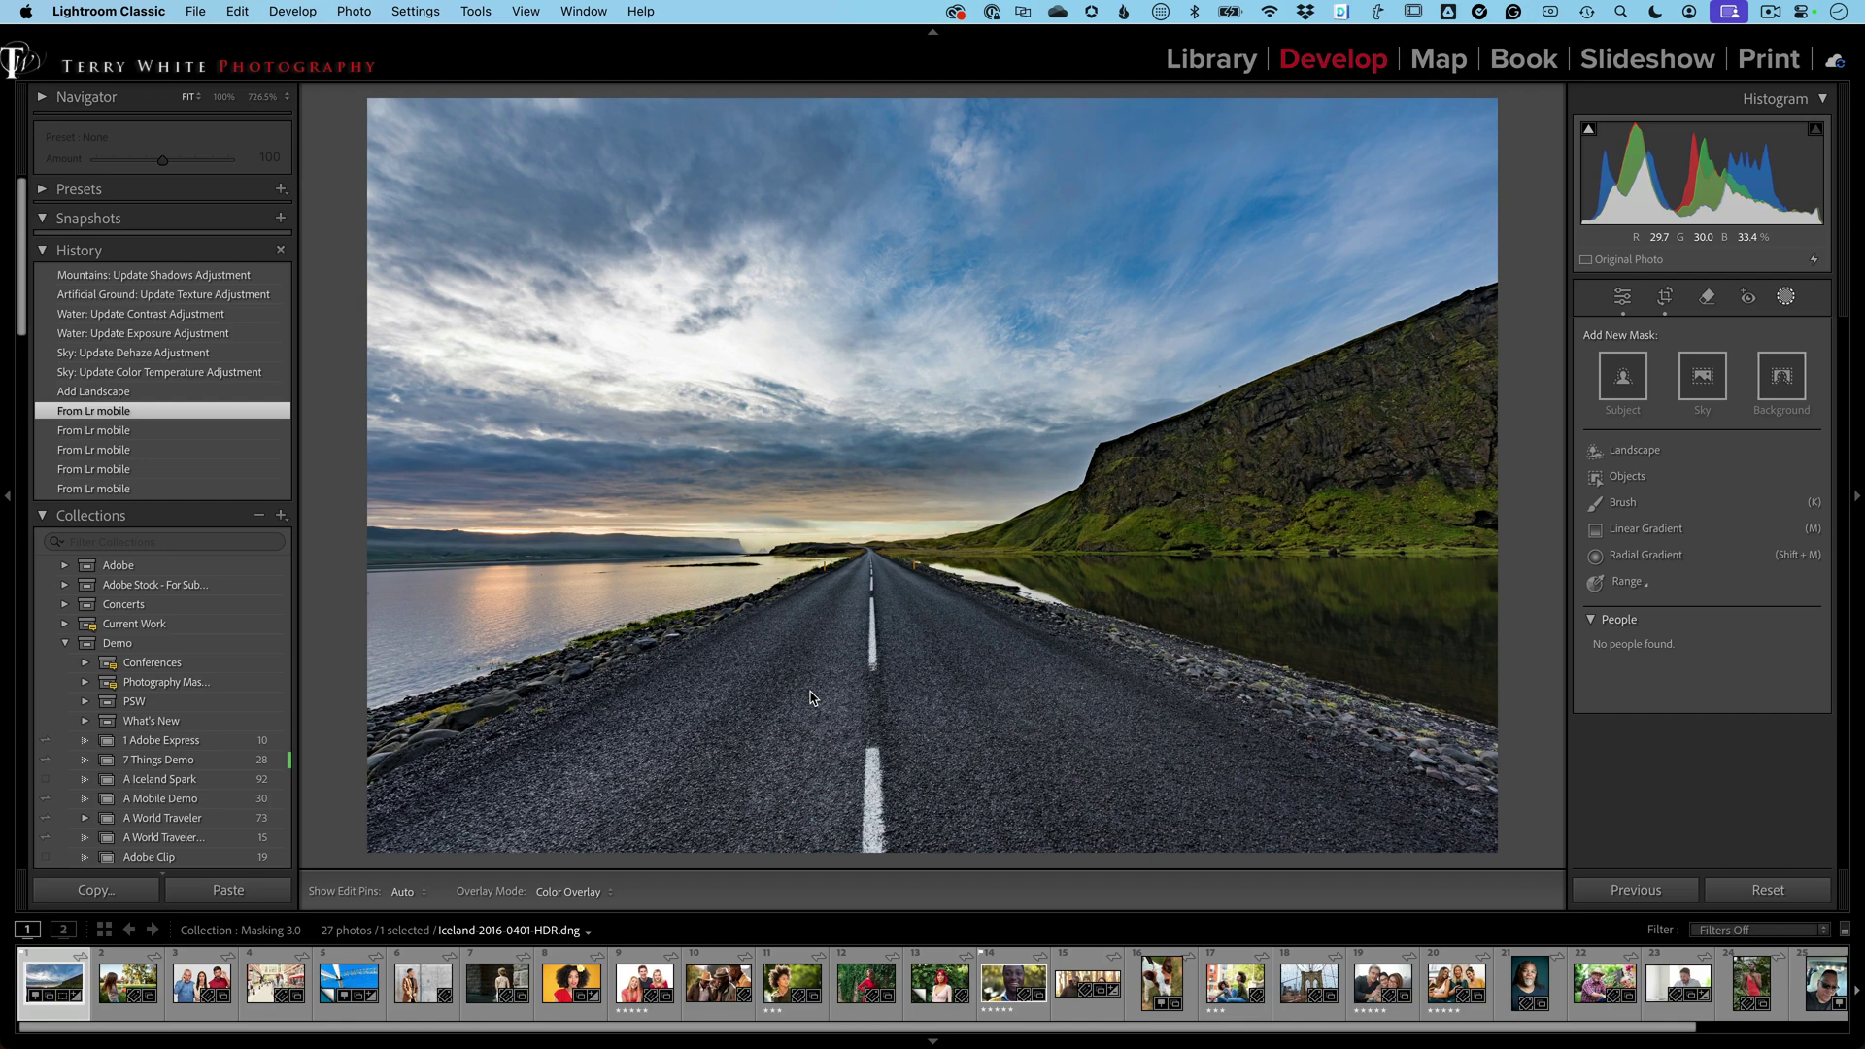
Start a new AI Landscape mask from the Masking panel.
{"action": "left_click", "coordinate": [1630, 455]}
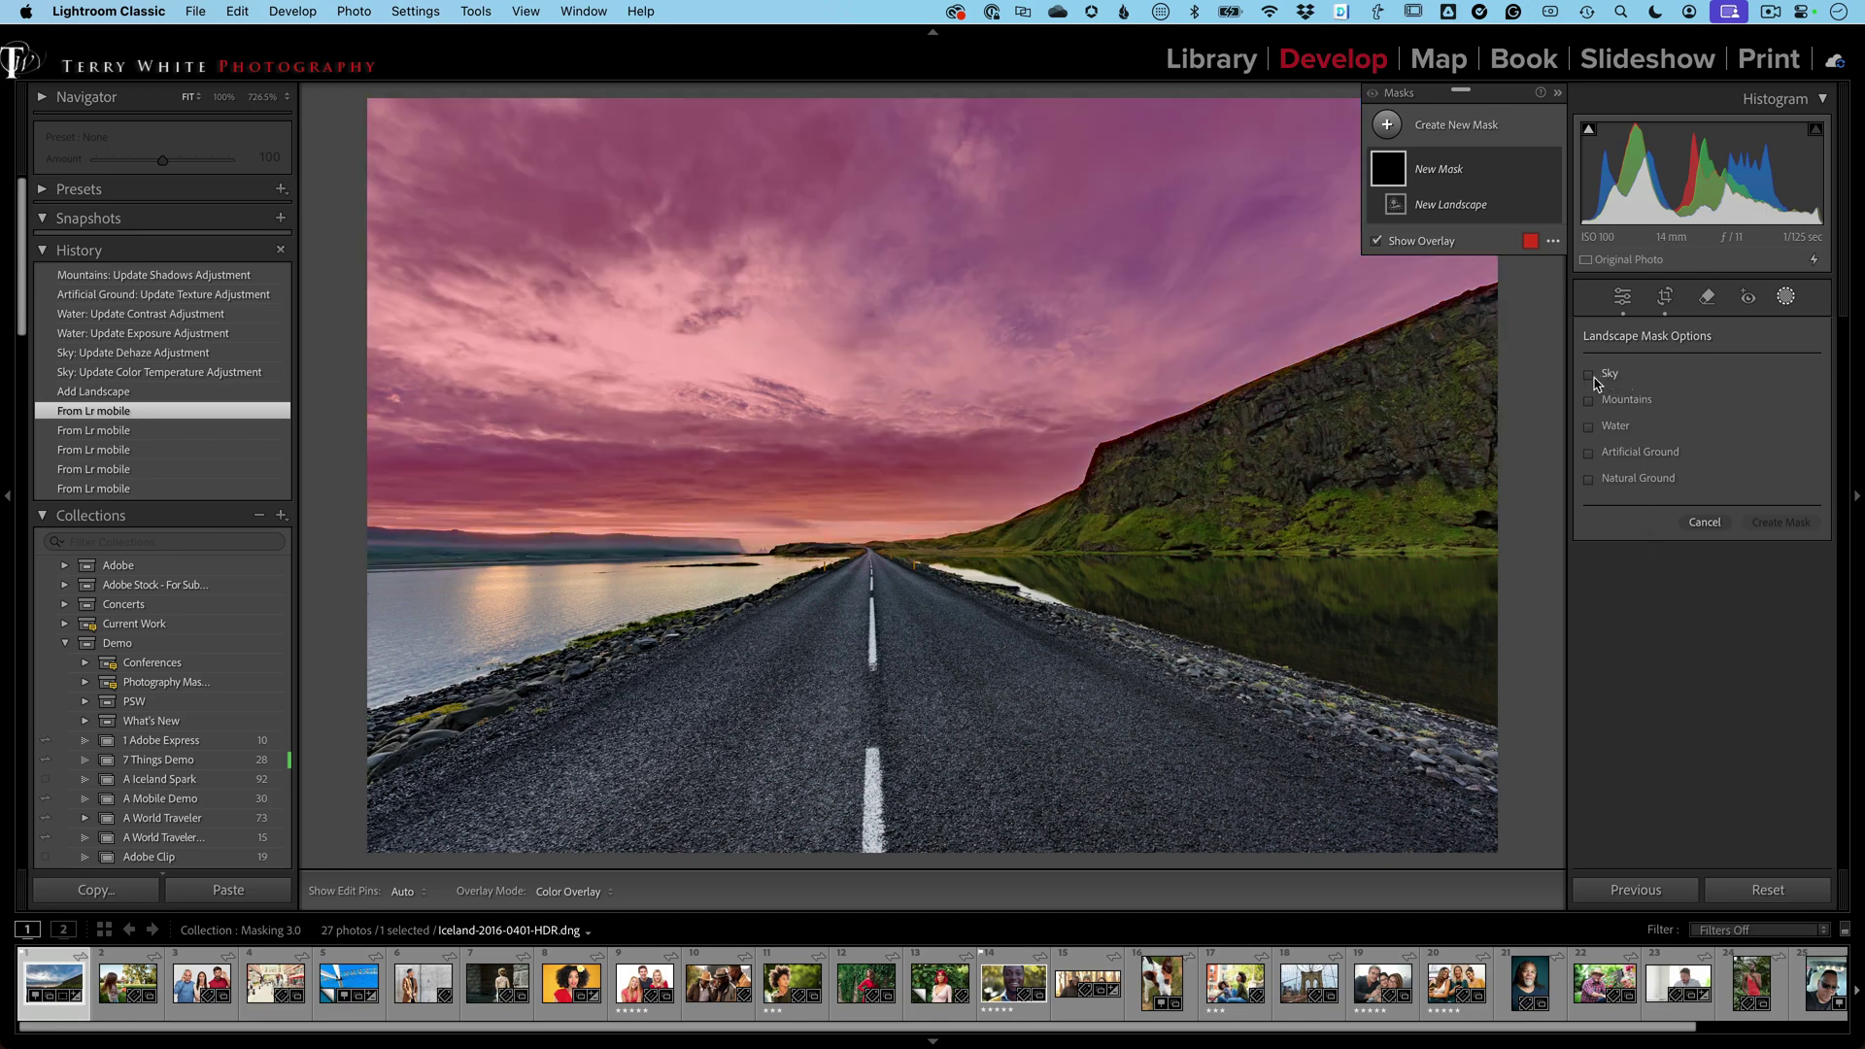
Check Sky, Mountains, Water, Artificial and Natural Ground, then create five separate masks.
{"action": "left_click", "coordinate": [1591, 375]}
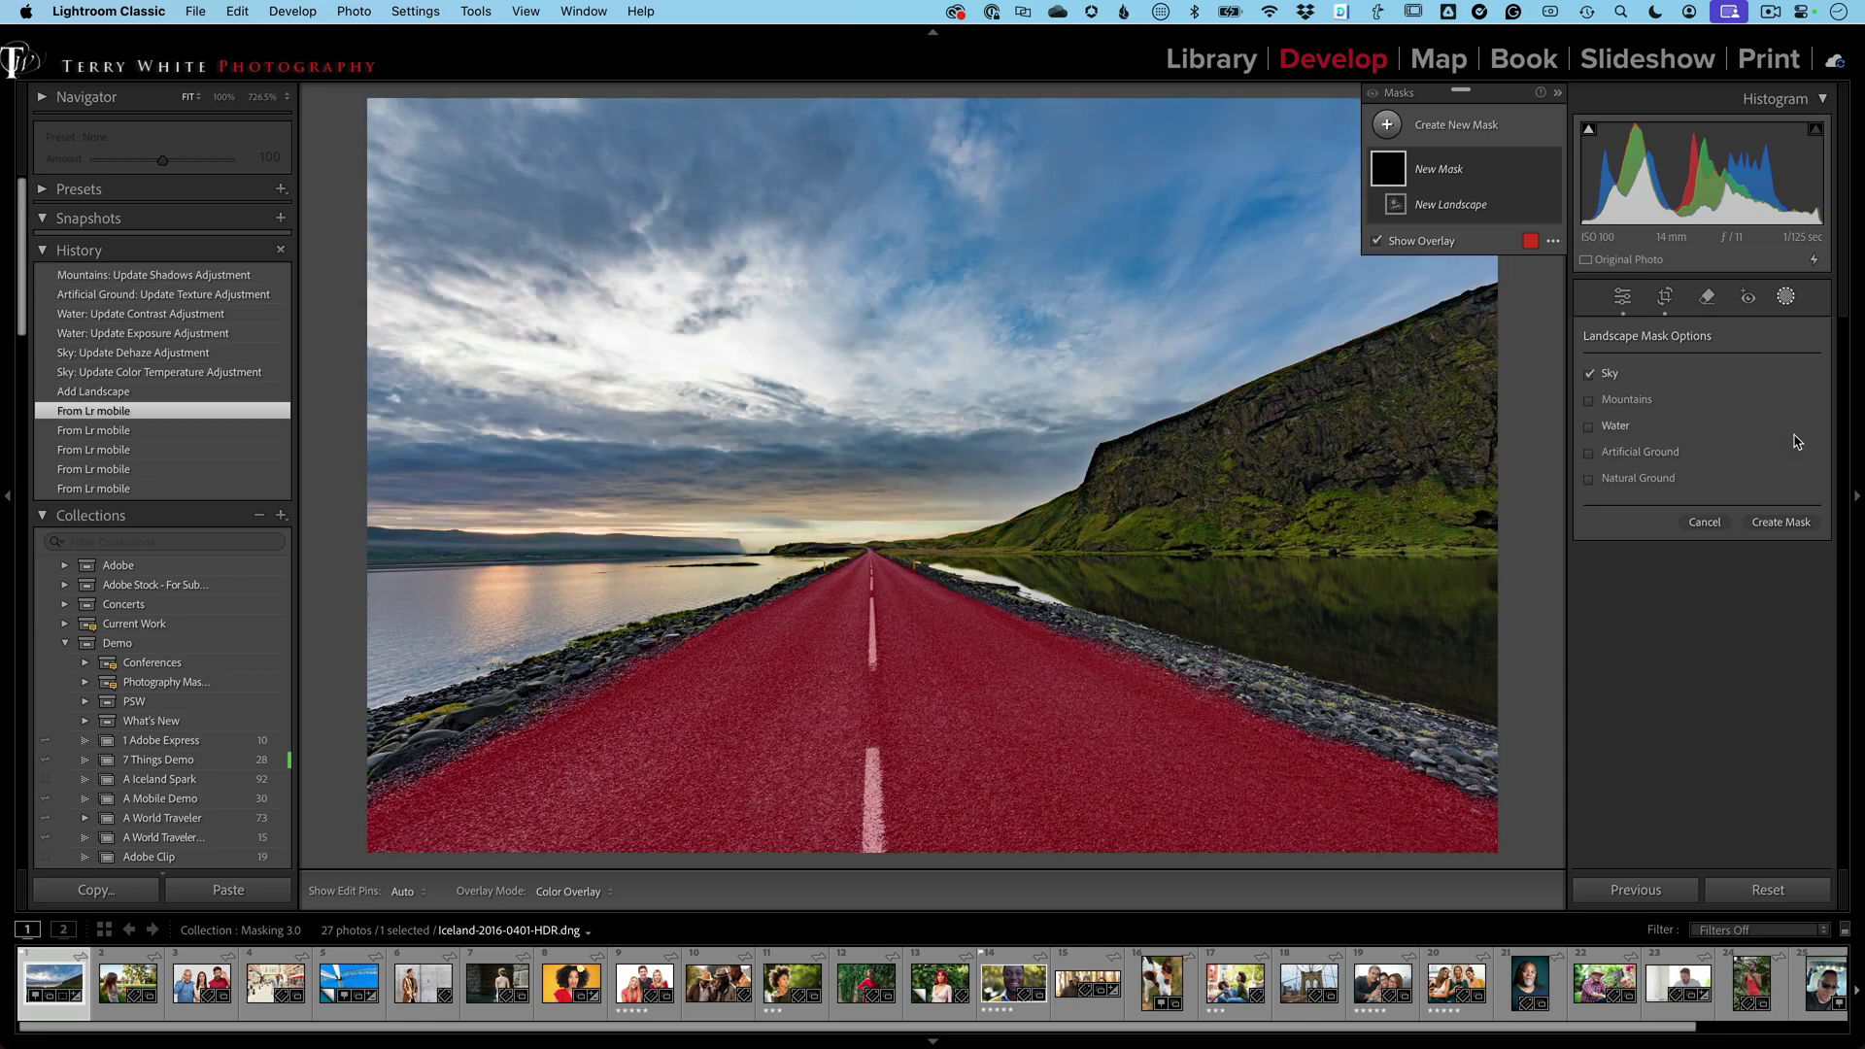
{"action": "left_click", "coordinate": [1591, 402]}
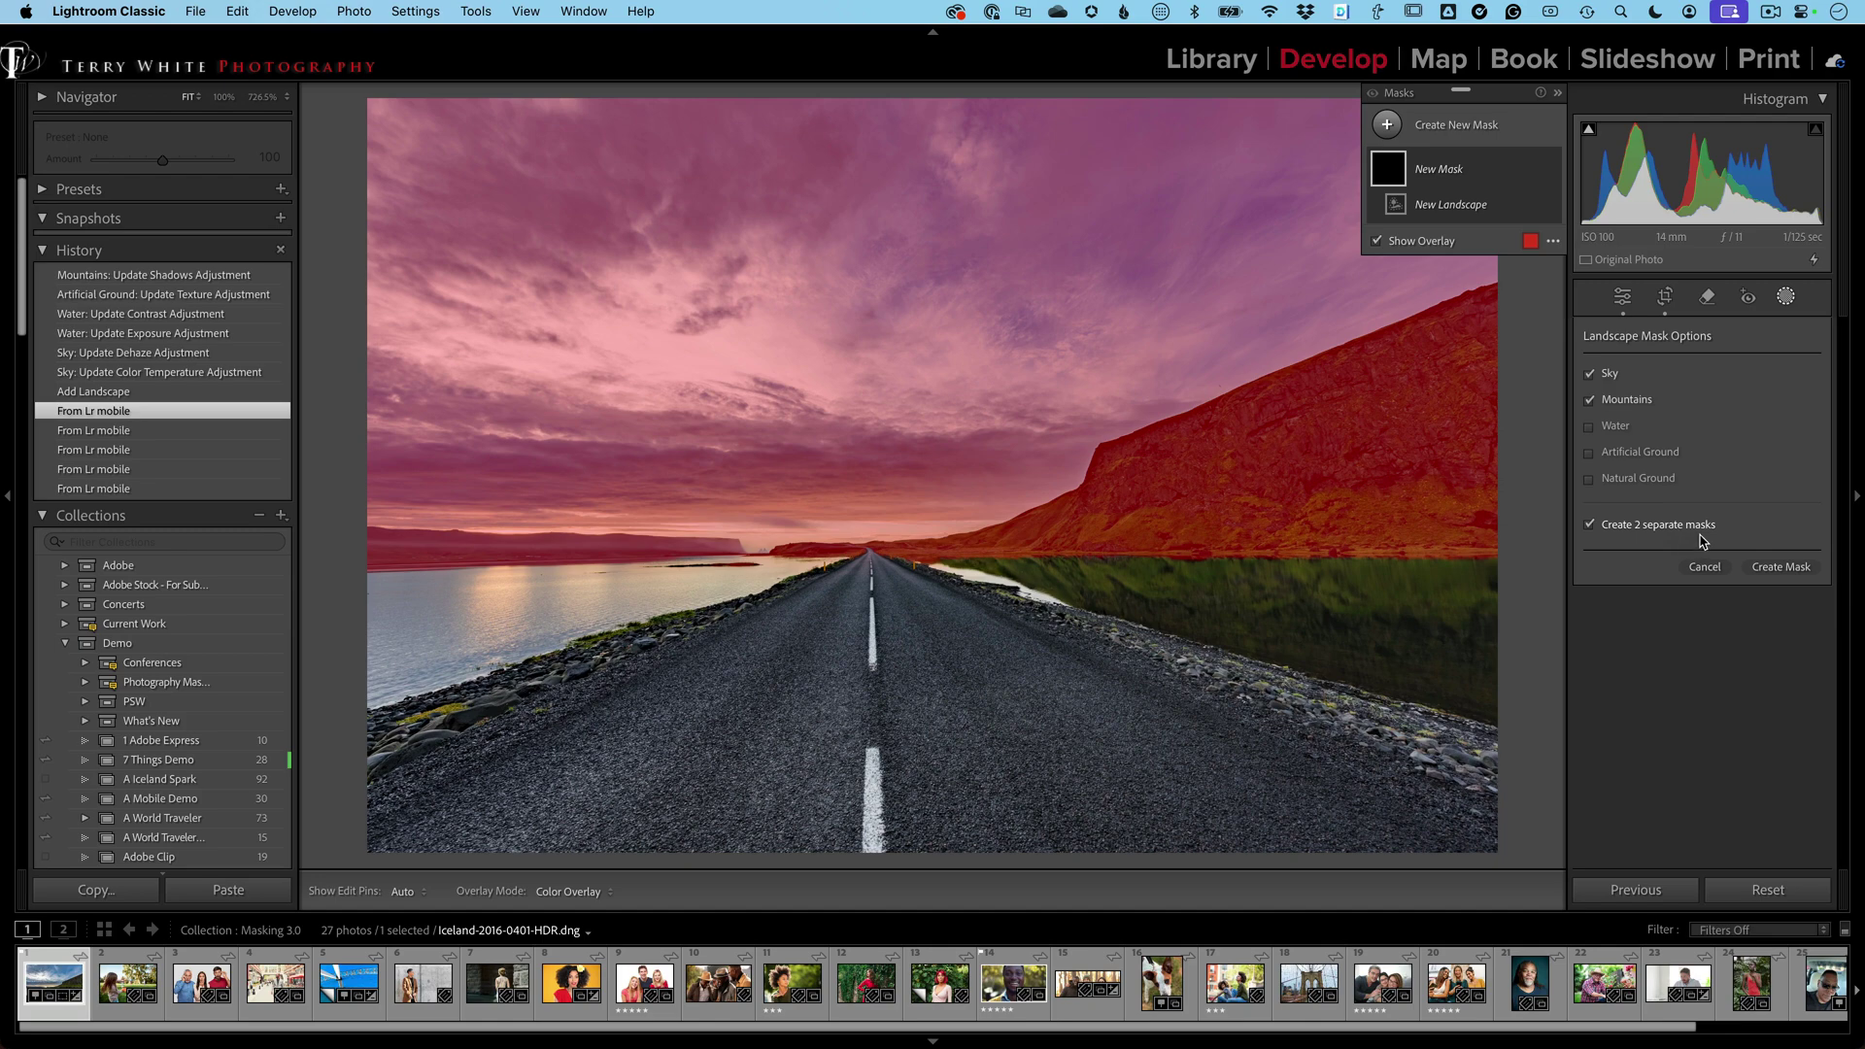
{"action": "left_click", "coordinate": [1591, 526]}
{"action": "left_click", "coordinate": [1590, 526]}
{"action": "left_click", "coordinate": [1590, 427]}
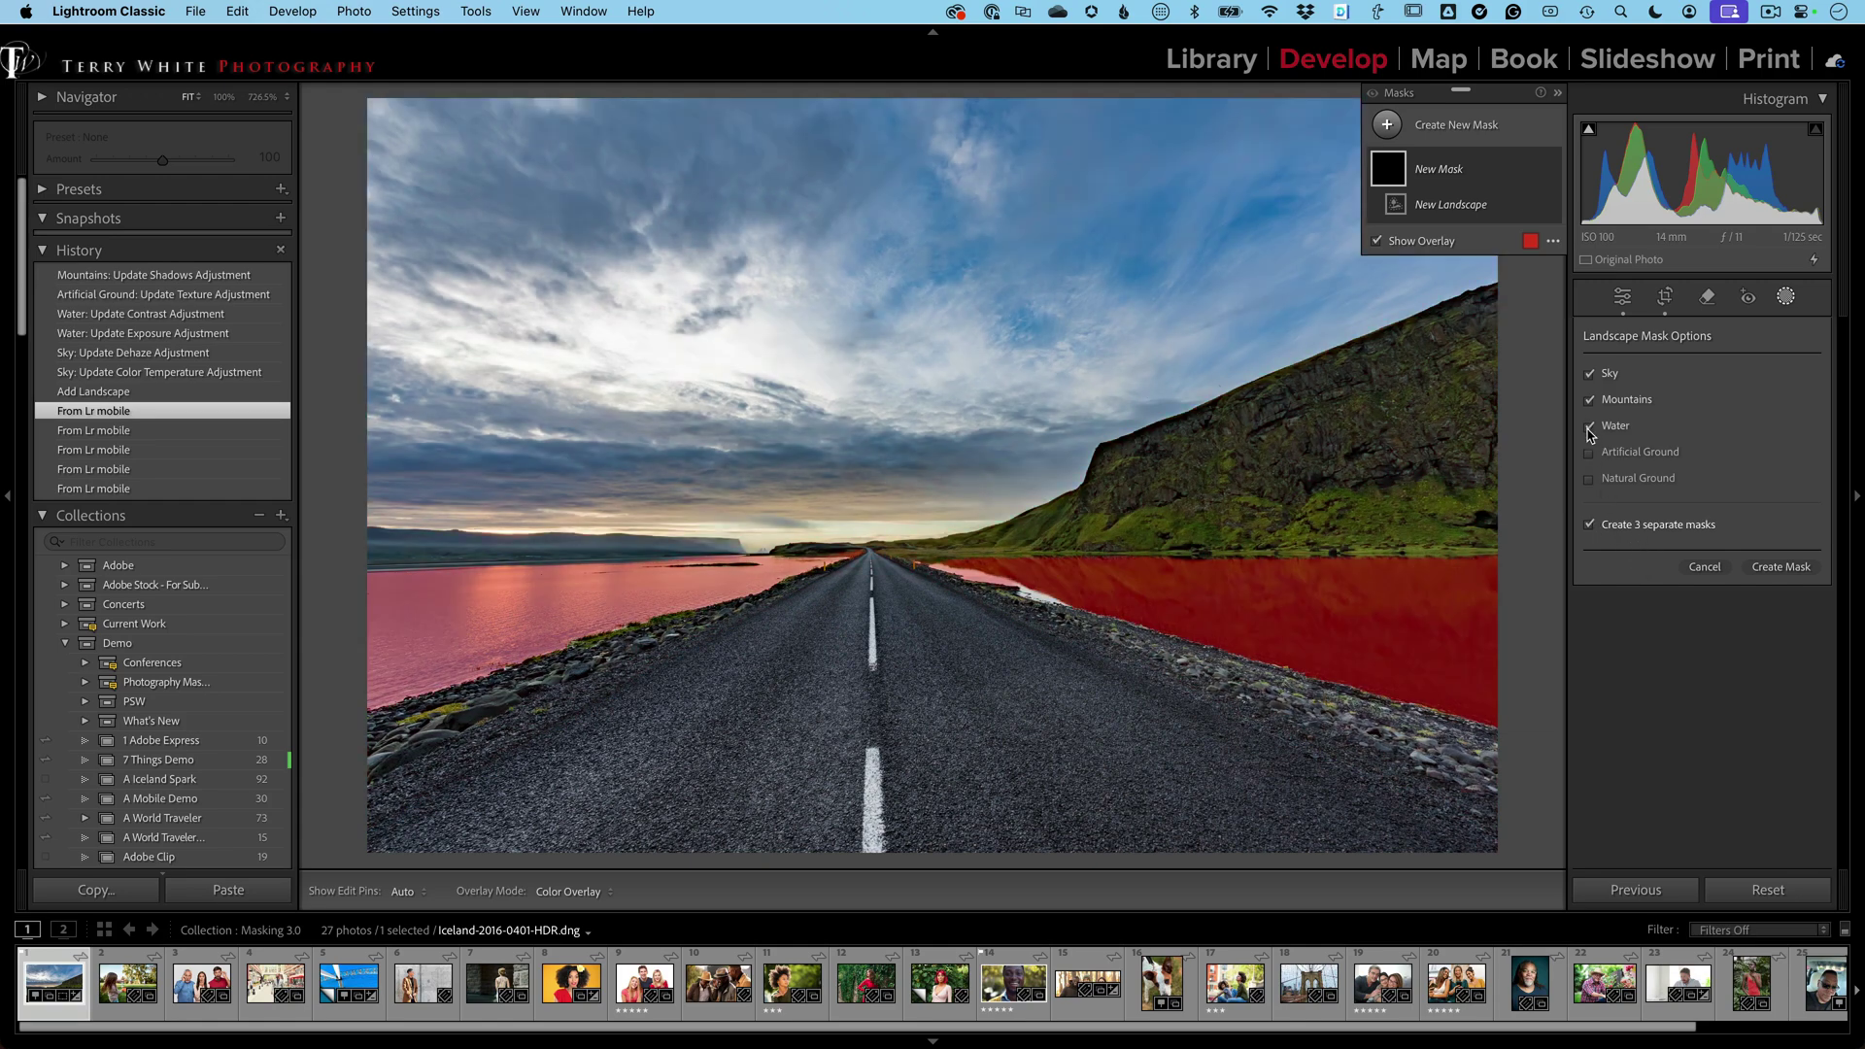
{"action": "left_click", "coordinate": [1590, 453]}
{"action": "left_click", "coordinate": [1590, 479]}
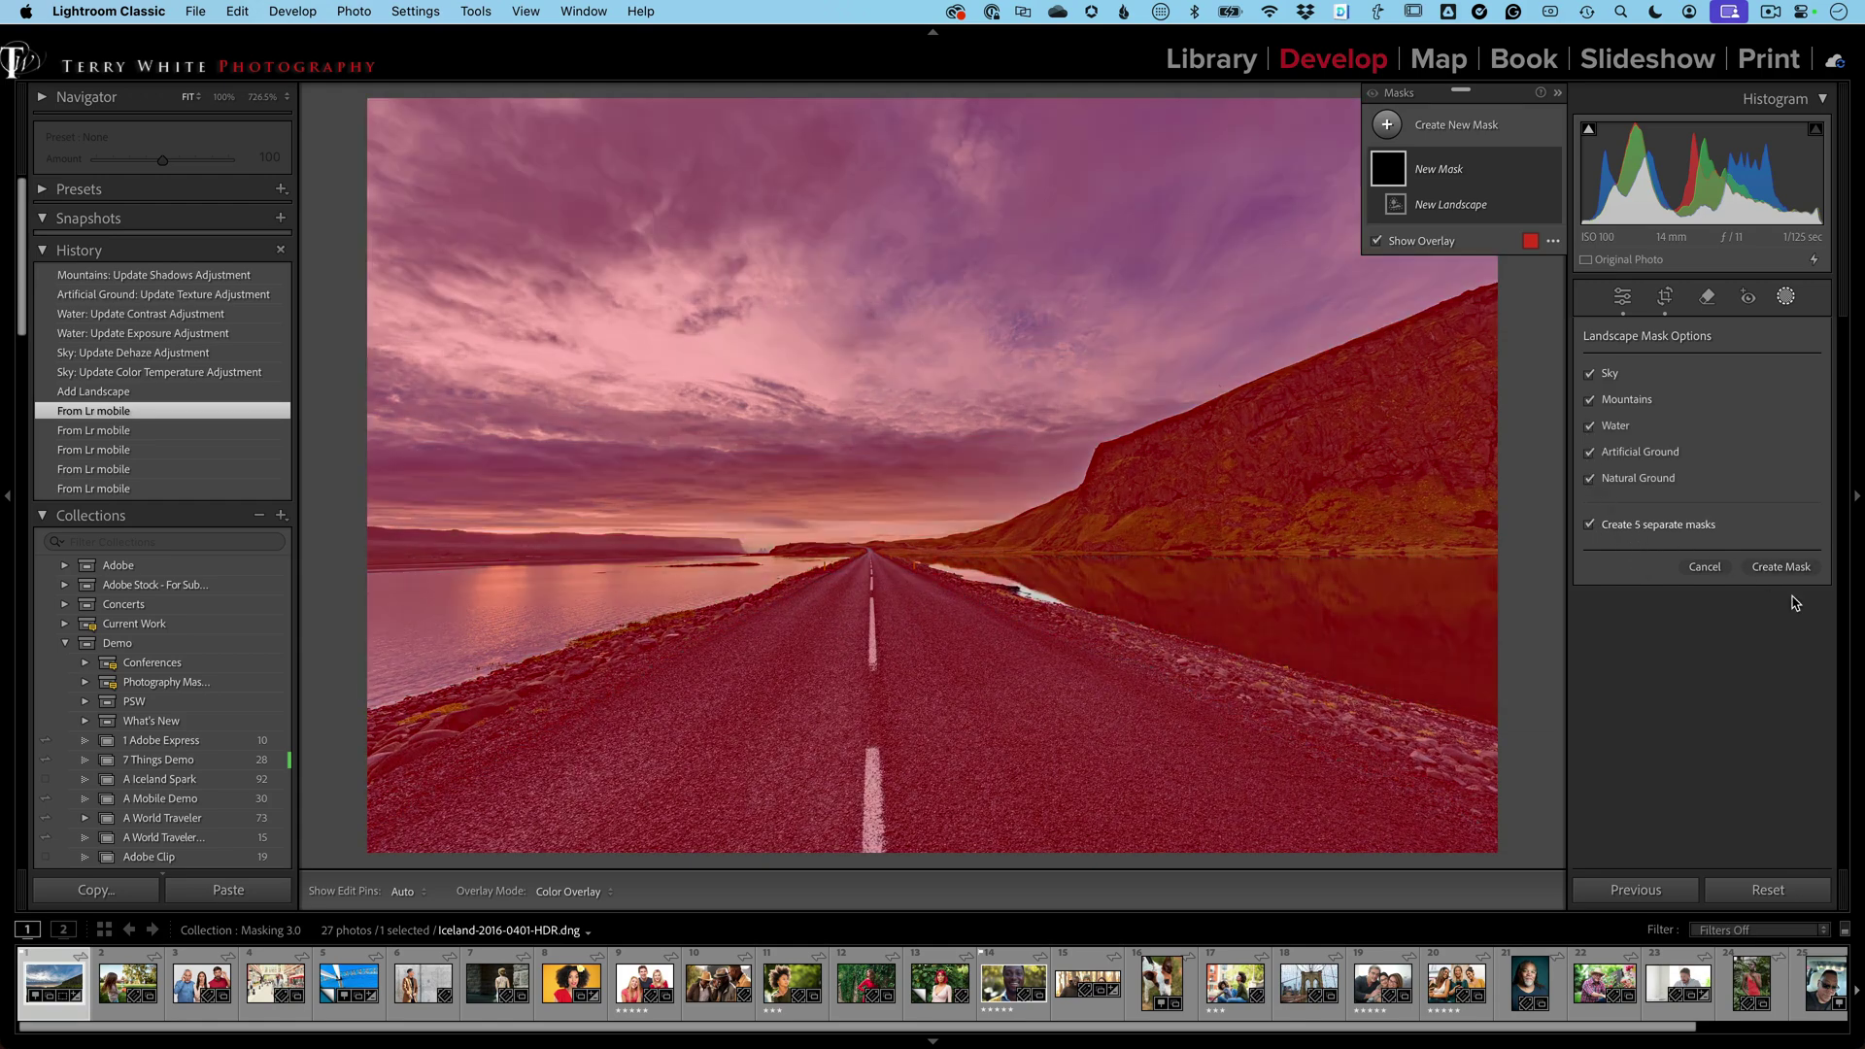
{"action": "left_click", "coordinate": [1792, 572]}
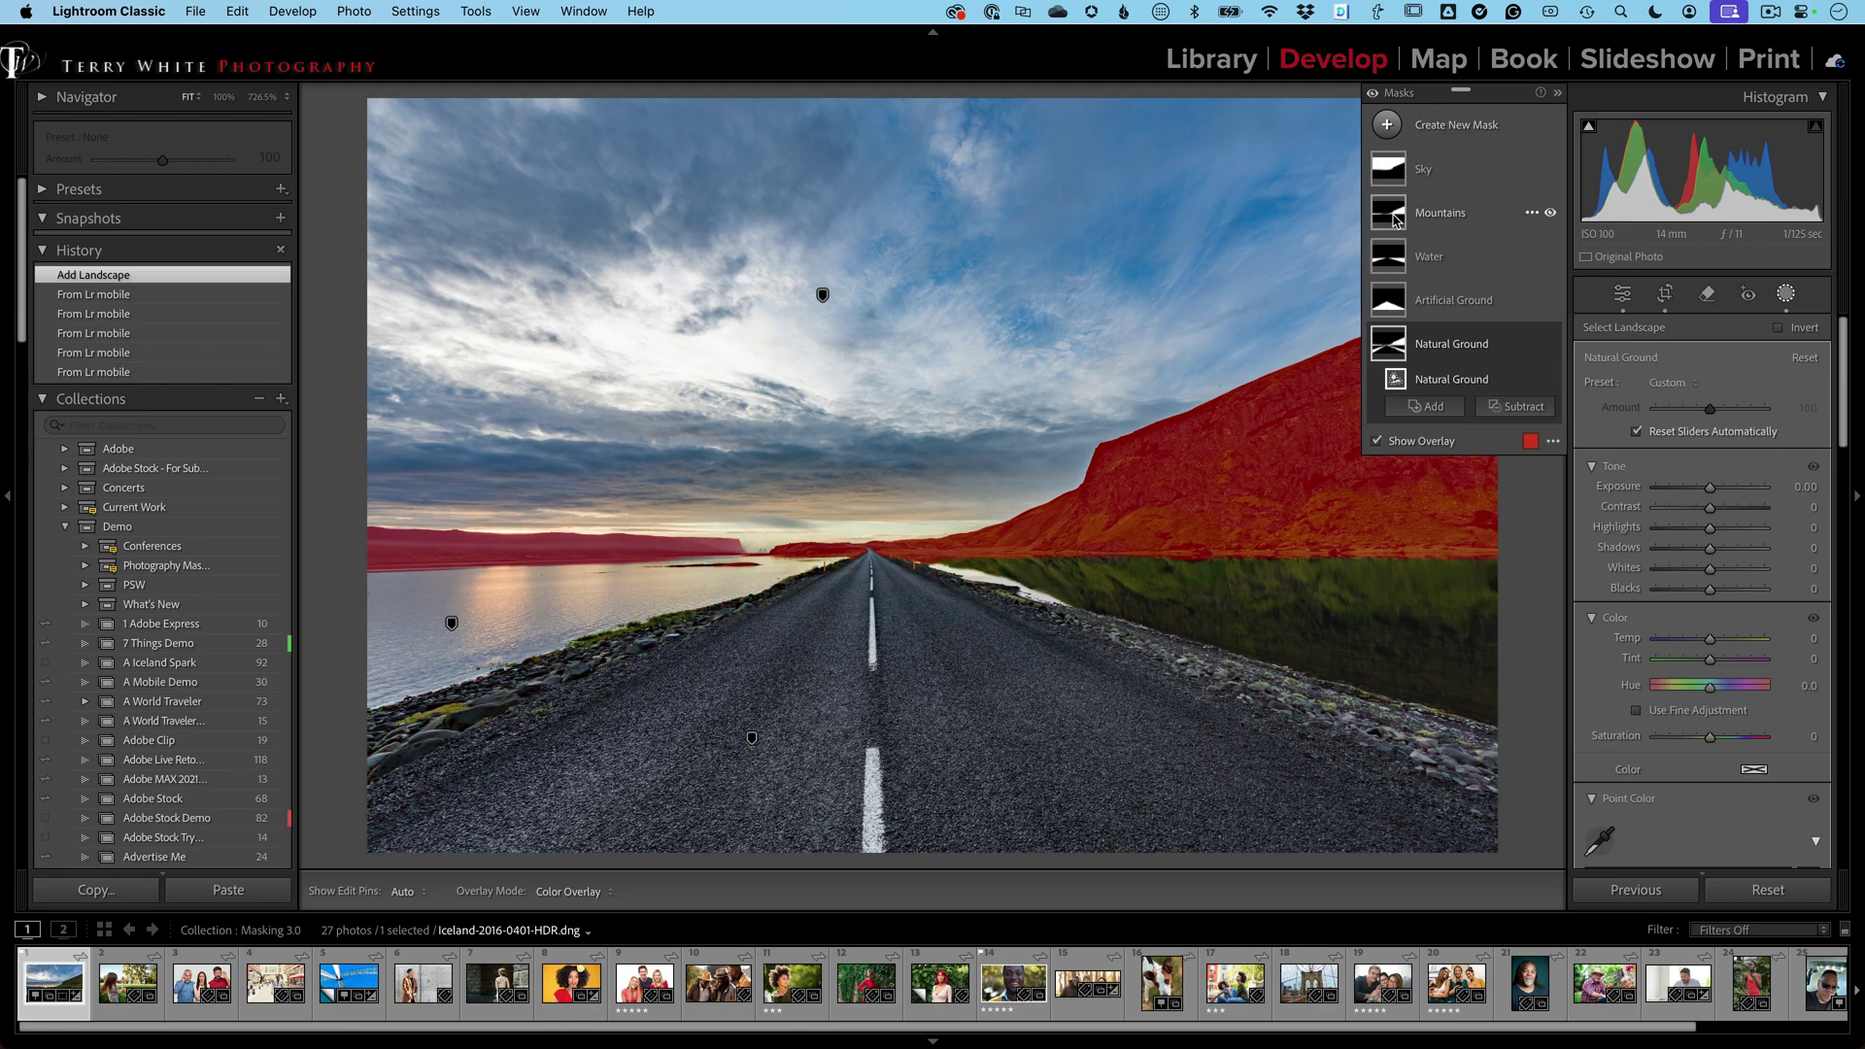
Cool the Sky mask's temperature to -21 and lower overall Dehaze from 56 to 52.
{"action": "left_click", "coordinate": [1454, 175]}
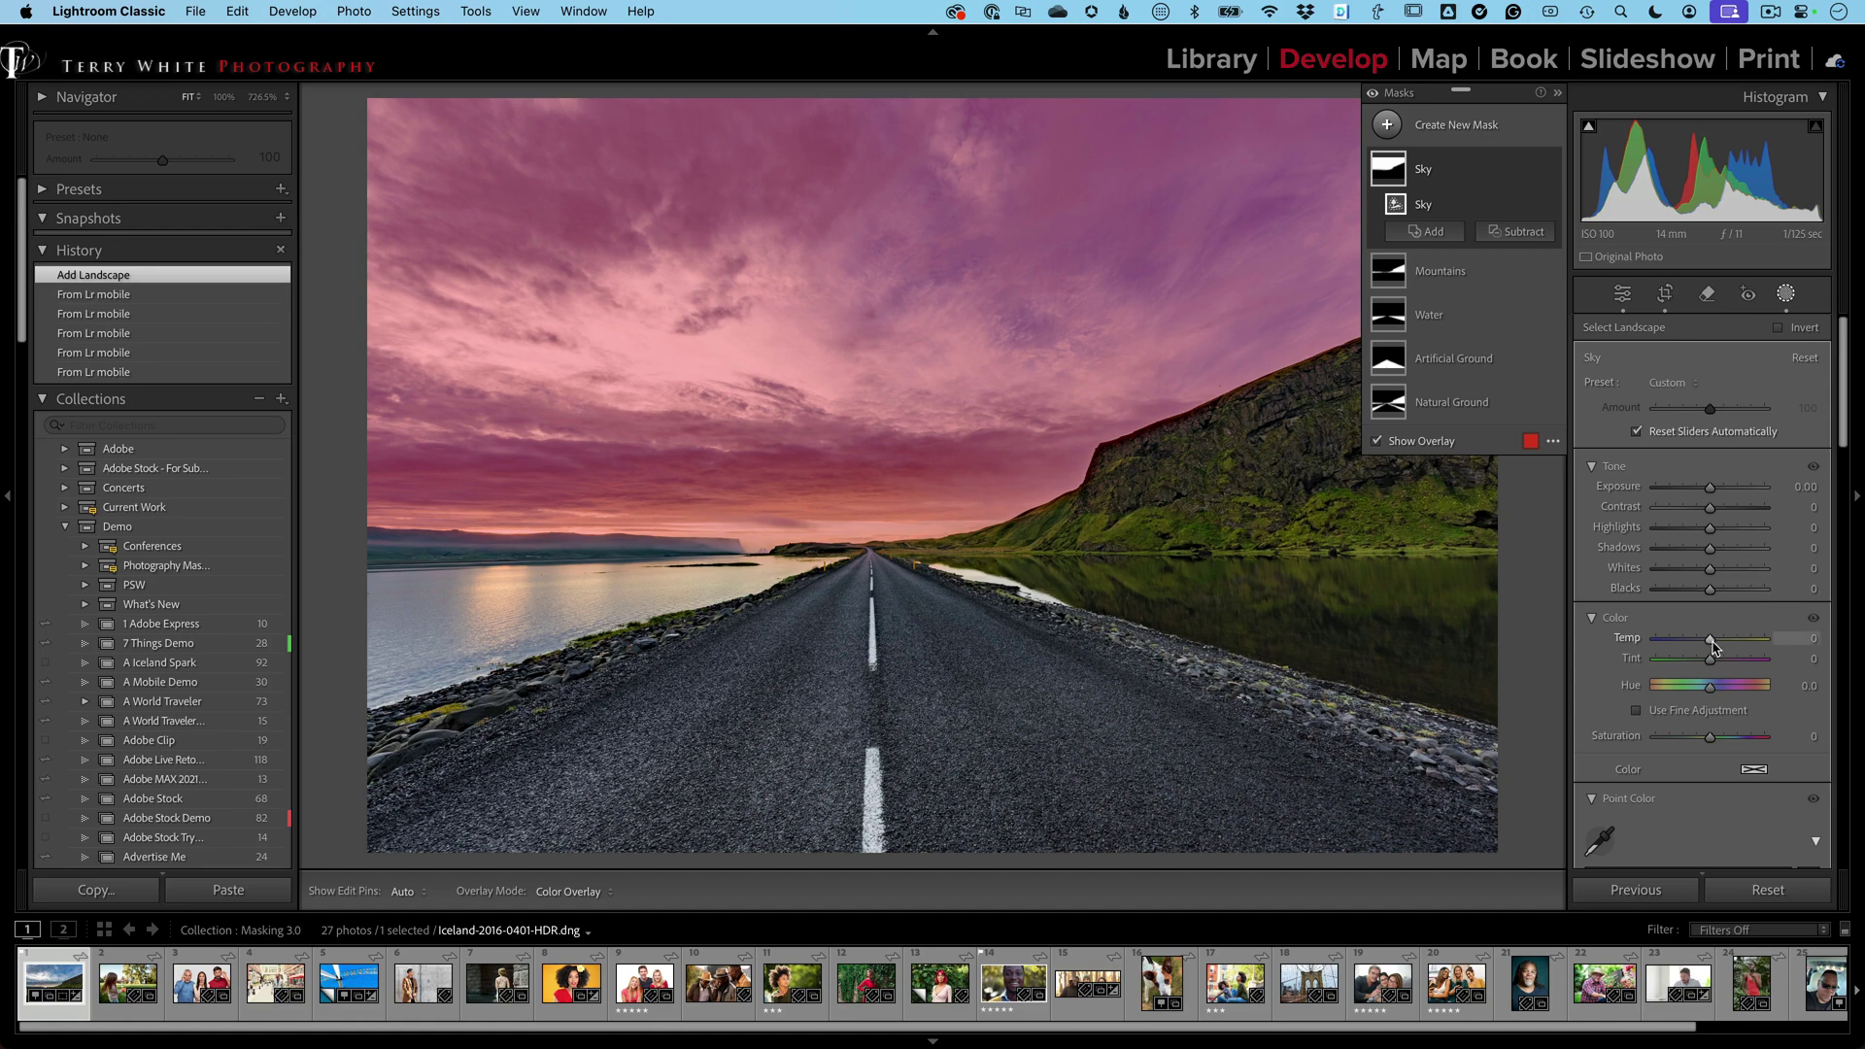
{"action": "left_click_drag", "start_coordinate": [1712, 647], "coordinate": [1703, 650]}
{"action": "scroll", "coordinate": [1715, 661], "scroll_direction": "down", "scroll_amount": 15}
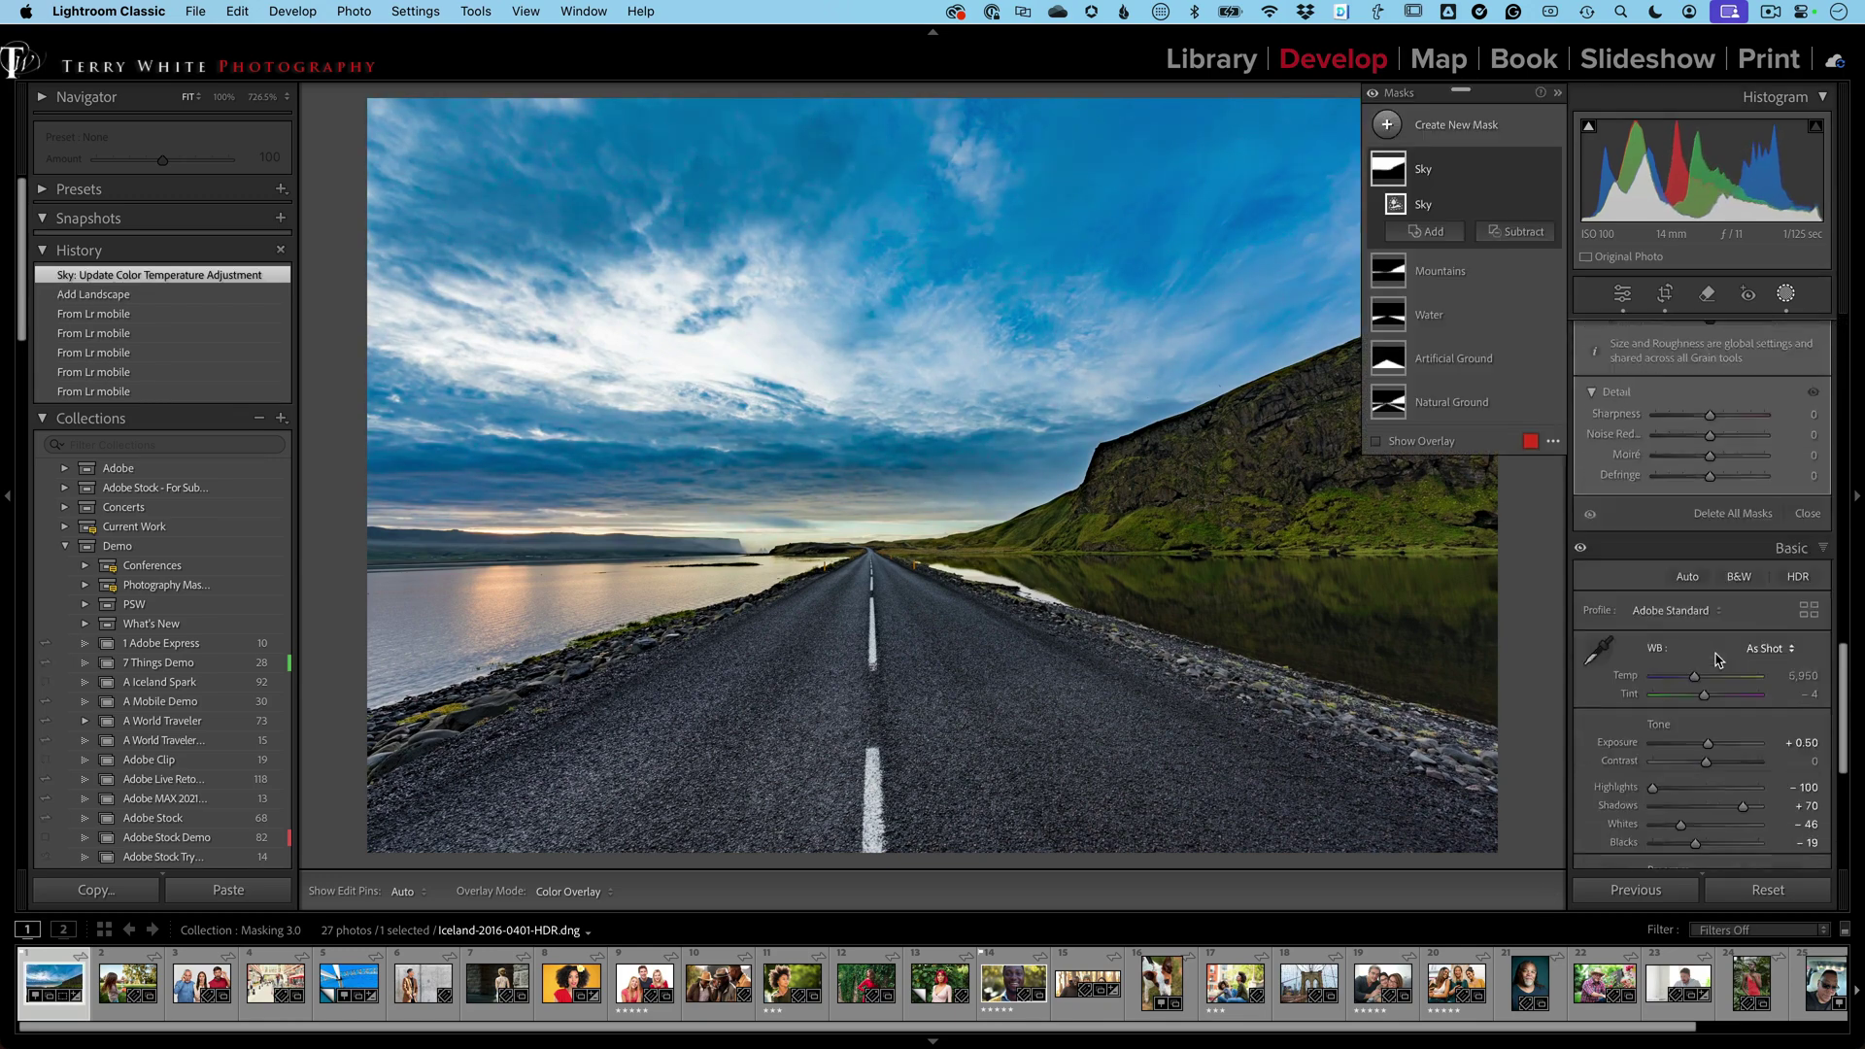
{"action": "scroll", "coordinate": [1716, 660], "scroll_direction": "up", "scroll_amount": 3}
{"action": "scroll", "coordinate": [1719, 670], "scroll_direction": "up", "scroll_amount": 2}
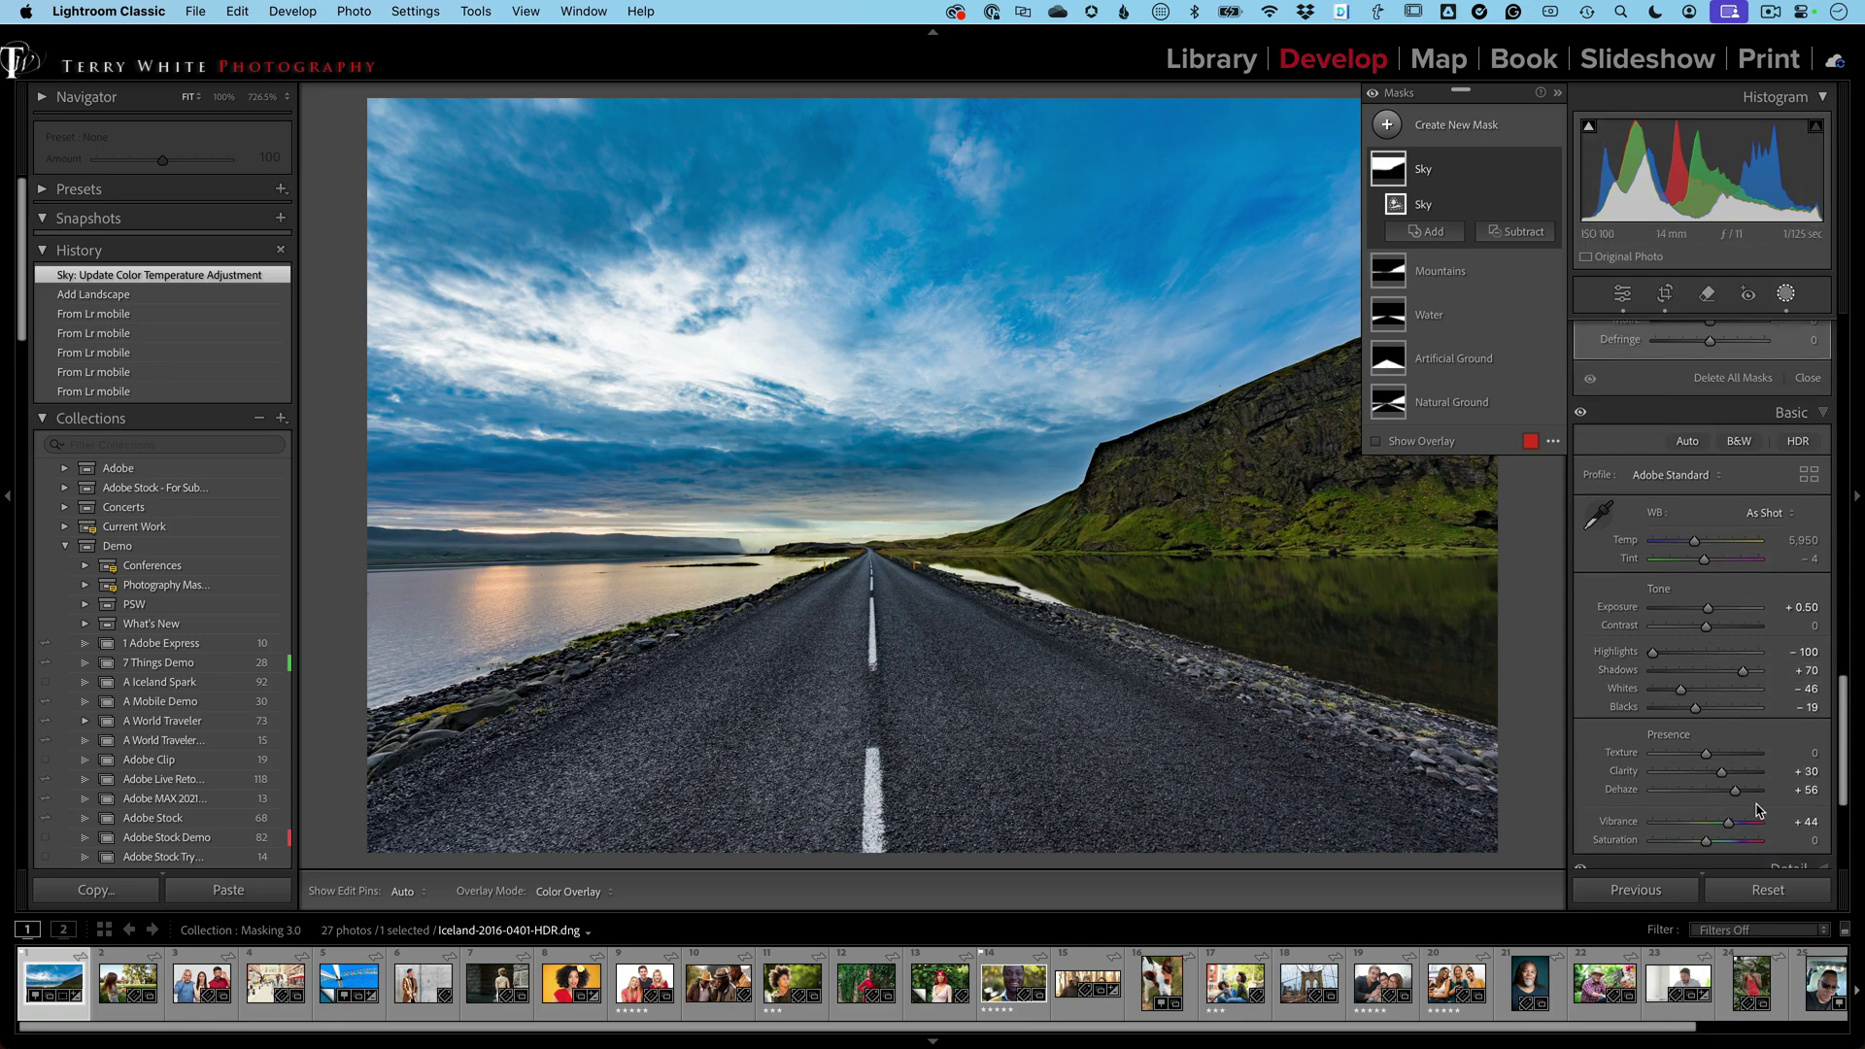
{"action": "left_click_drag", "start_coordinate": [1738, 798], "coordinate": [1736, 798]}
{"action": "scroll", "coordinate": [1710, 680], "scroll_direction": "up", "scroll_amount": 10}
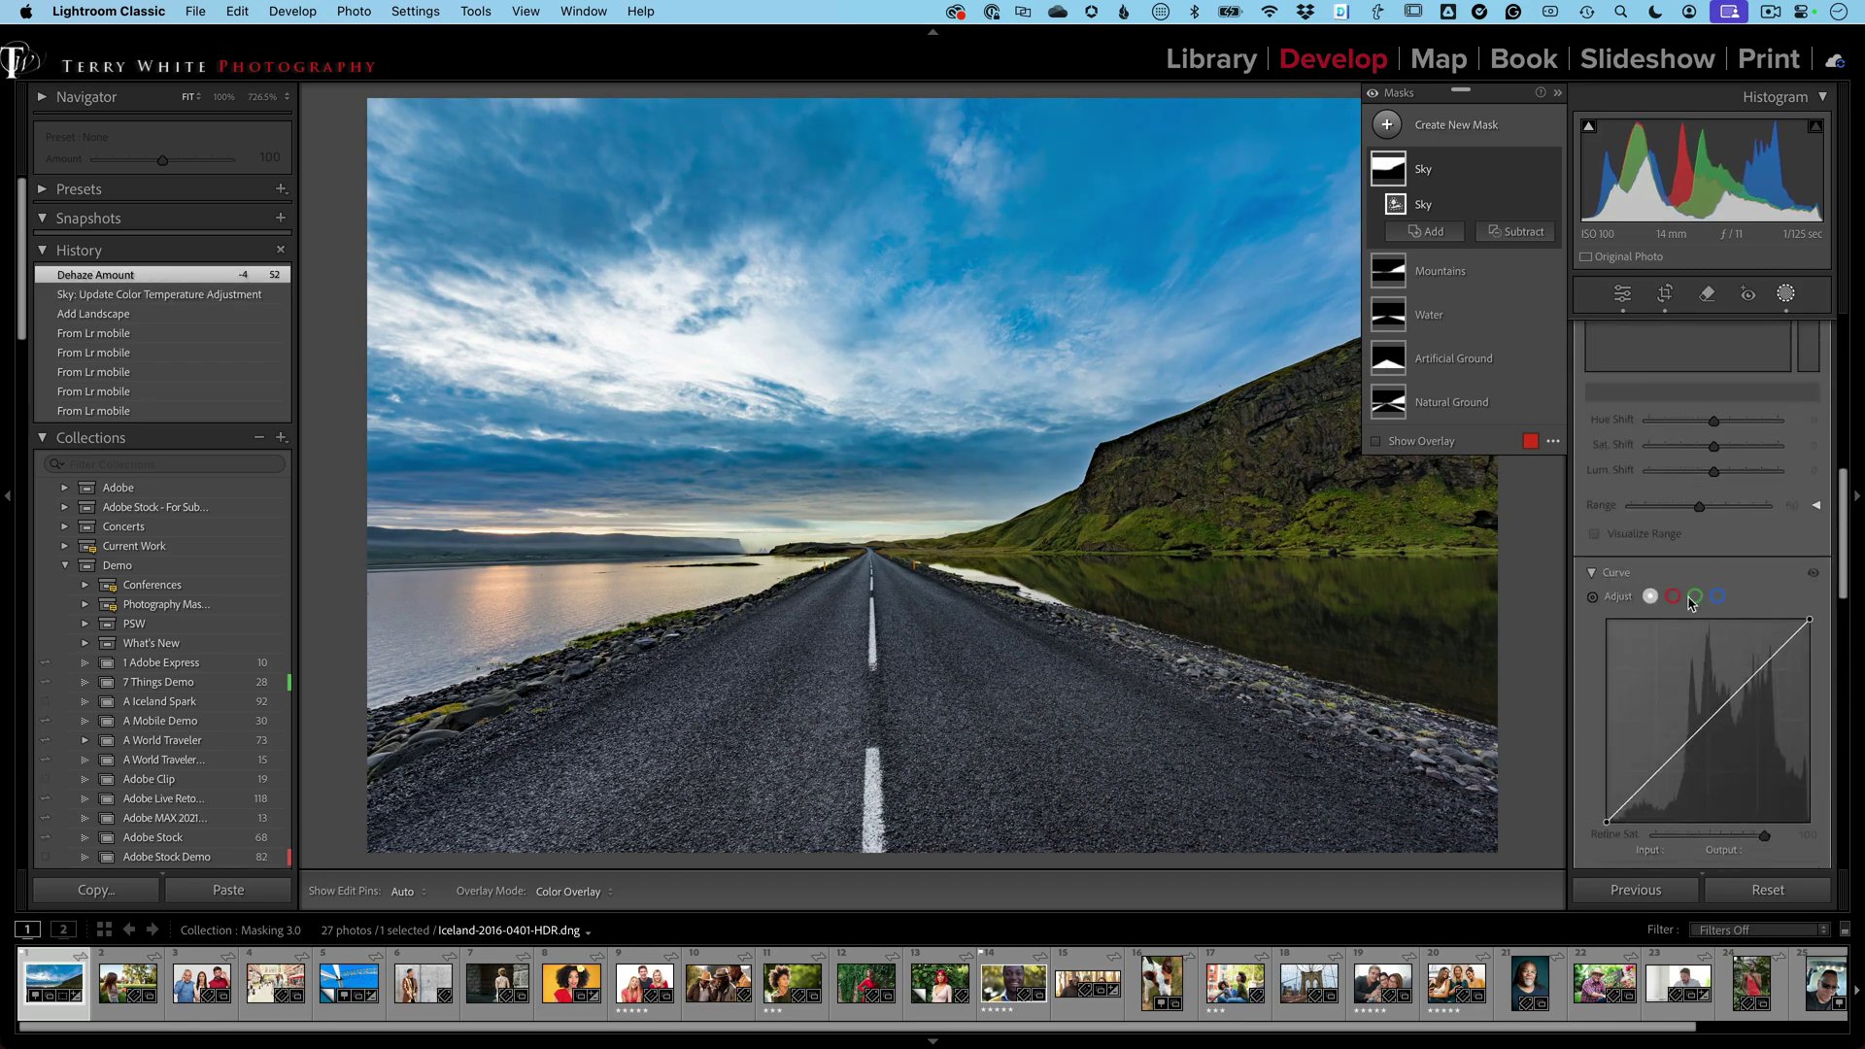
On the Water mask, set Exposure -0.57, Contrast 20 and Highlights 24.
{"action": "left_click", "coordinate": [1416, 319]}
{"action": "scroll", "coordinate": [1710, 475], "scroll_direction": "up", "scroll_amount": 5}
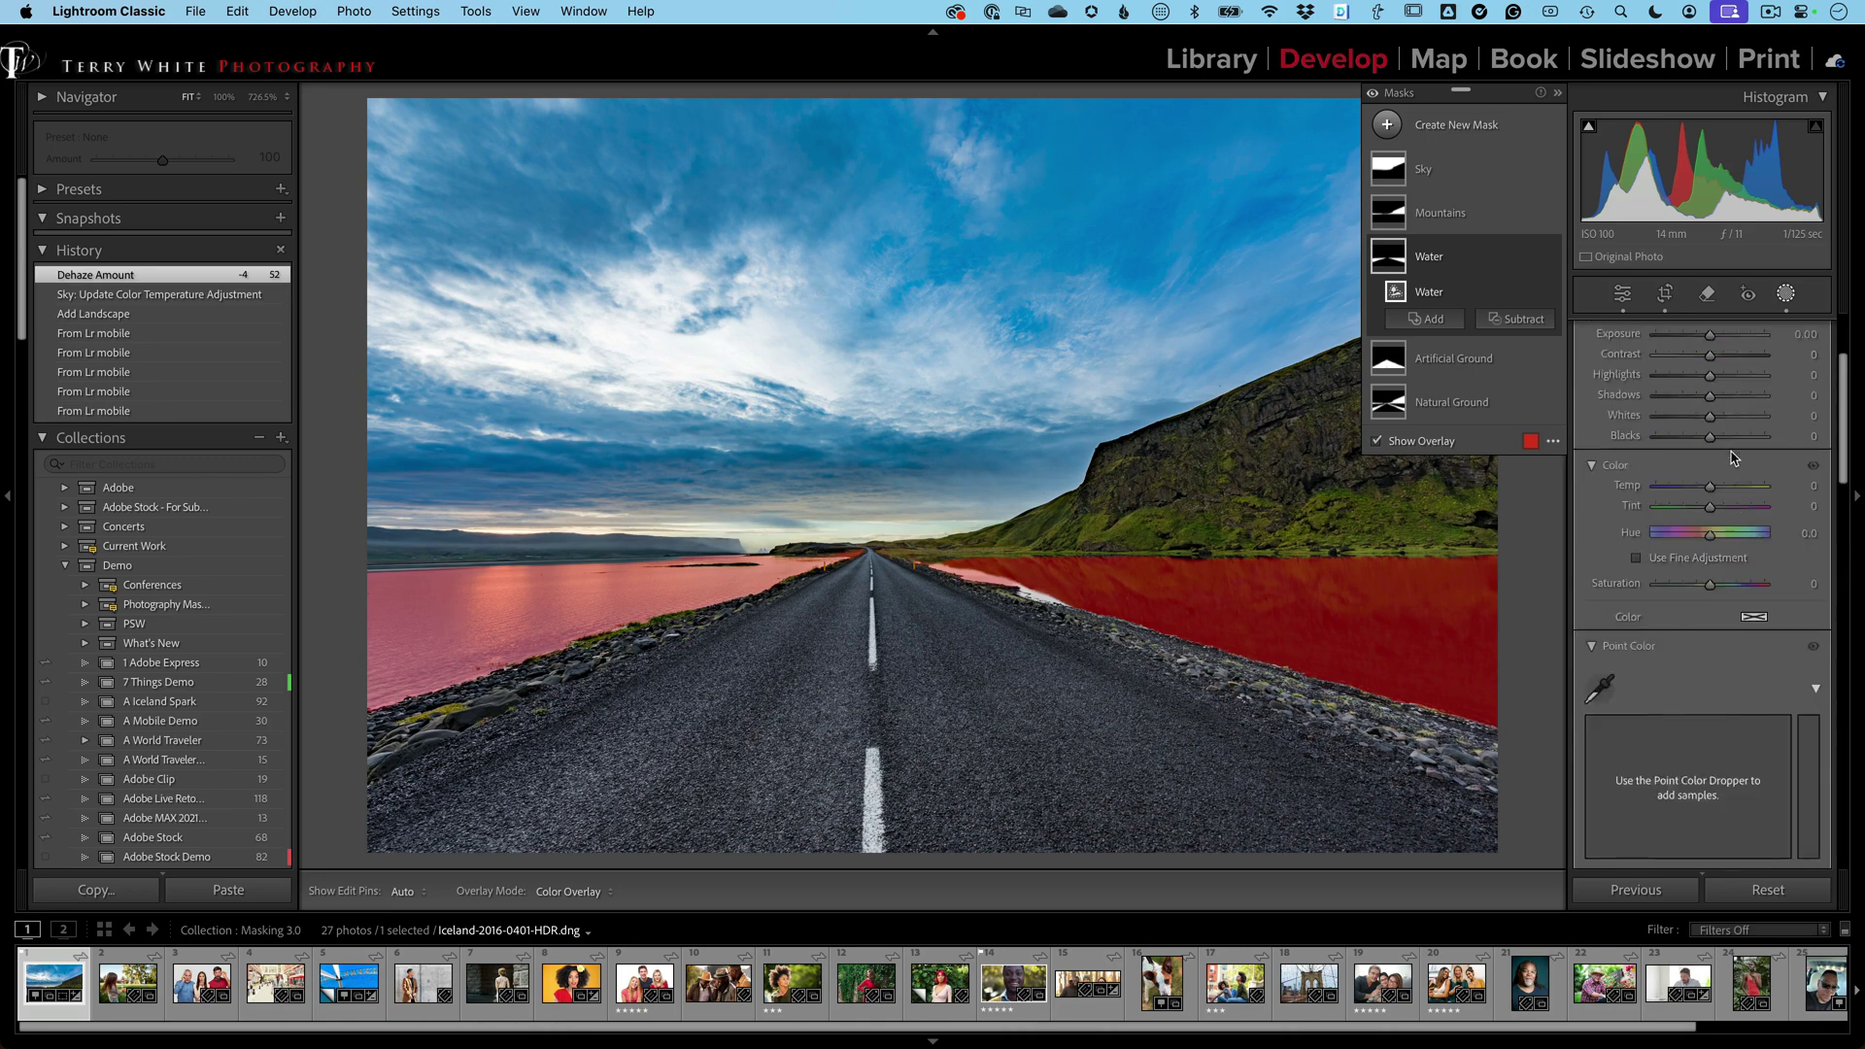
{"action": "left_click_drag", "start_coordinate": [1704, 492], "coordinate": [1724, 544]}
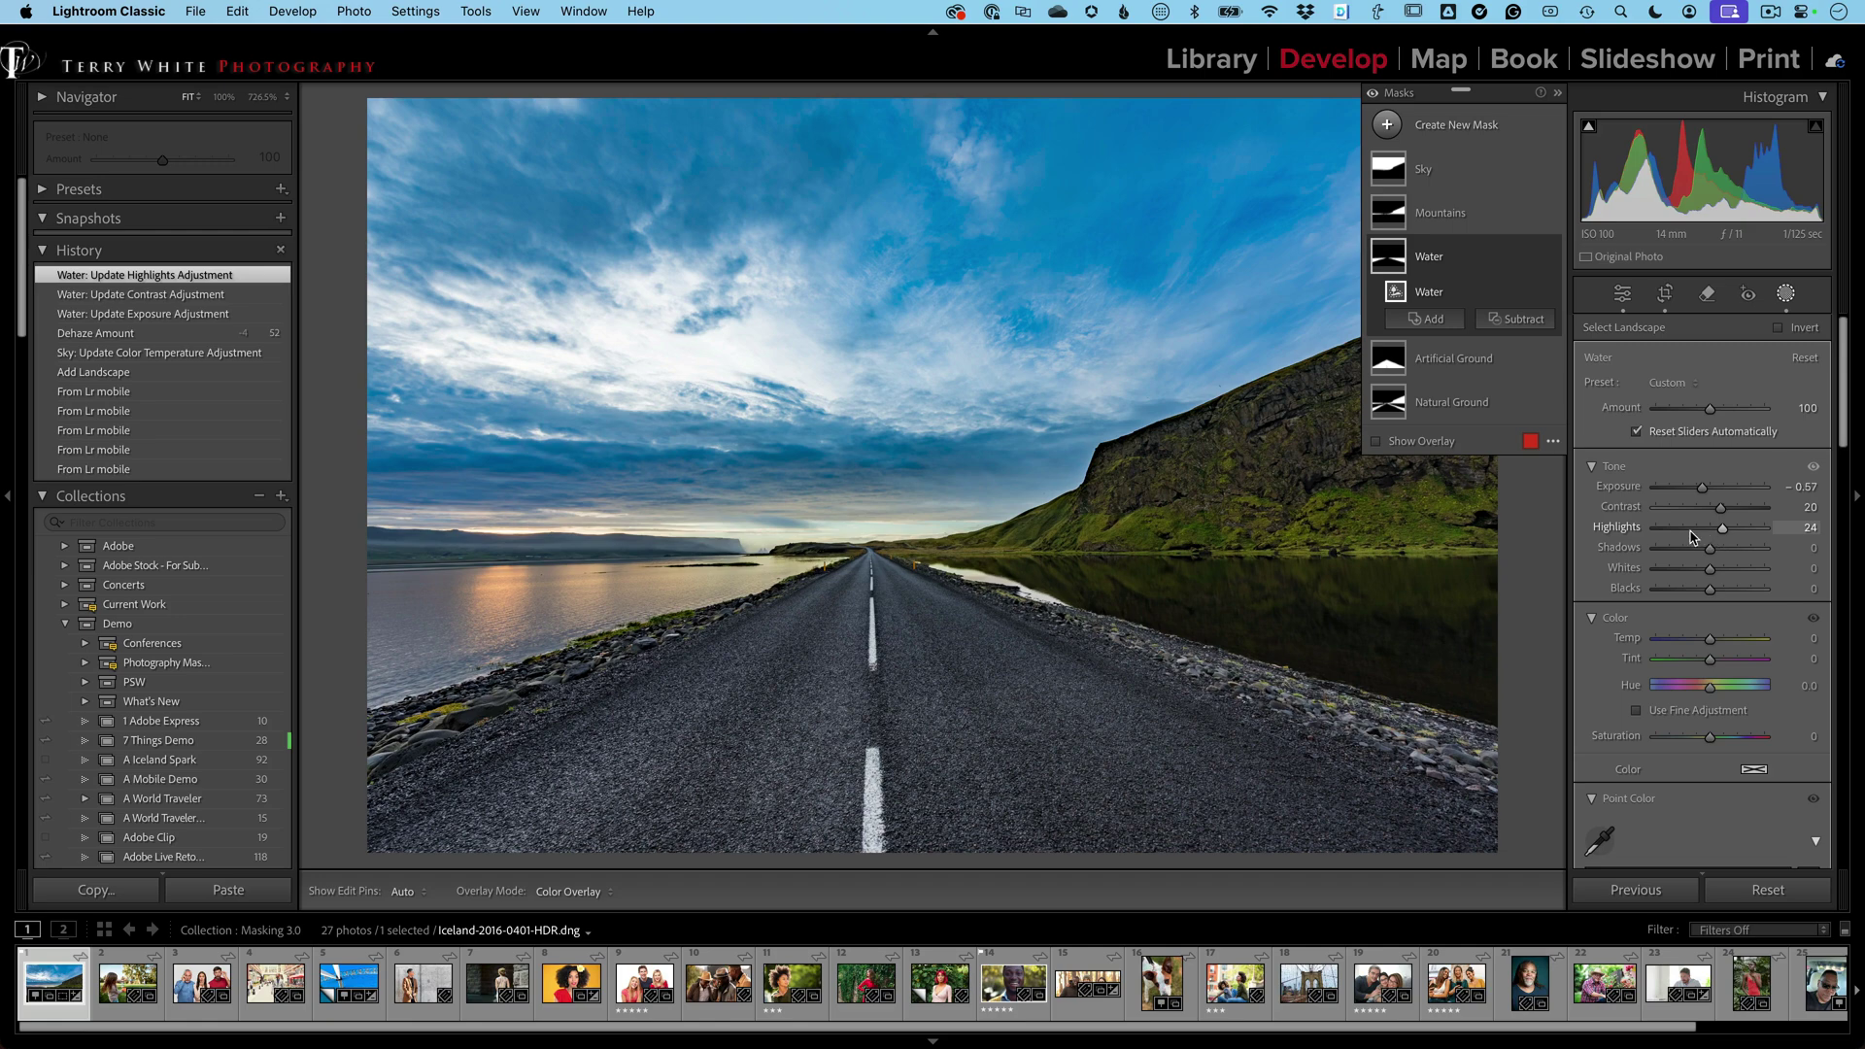
Raise the photo's overall Texture from 33 to +75 to bring out road detail.
{"action": "left_click", "coordinate": [1438, 359]}
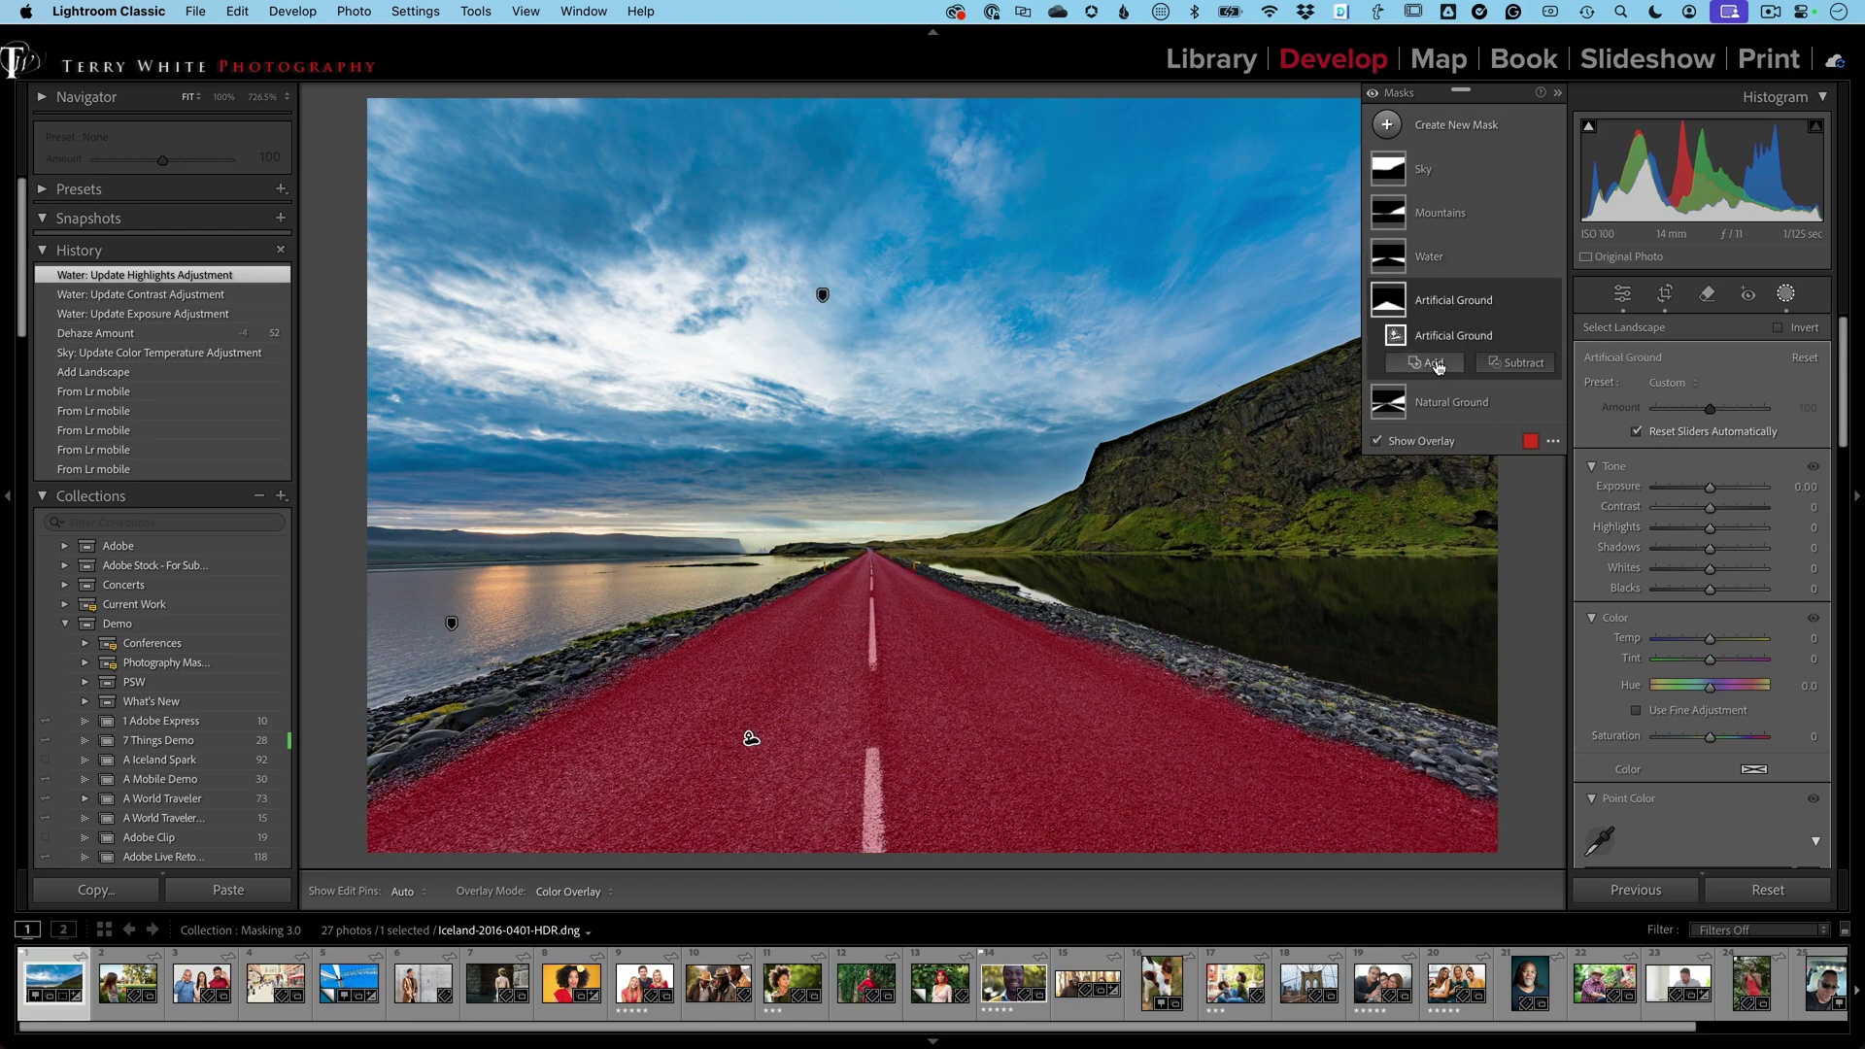
{"action": "scroll", "coordinate": [1707, 663], "scroll_direction": "down", "scroll_amount": 5}
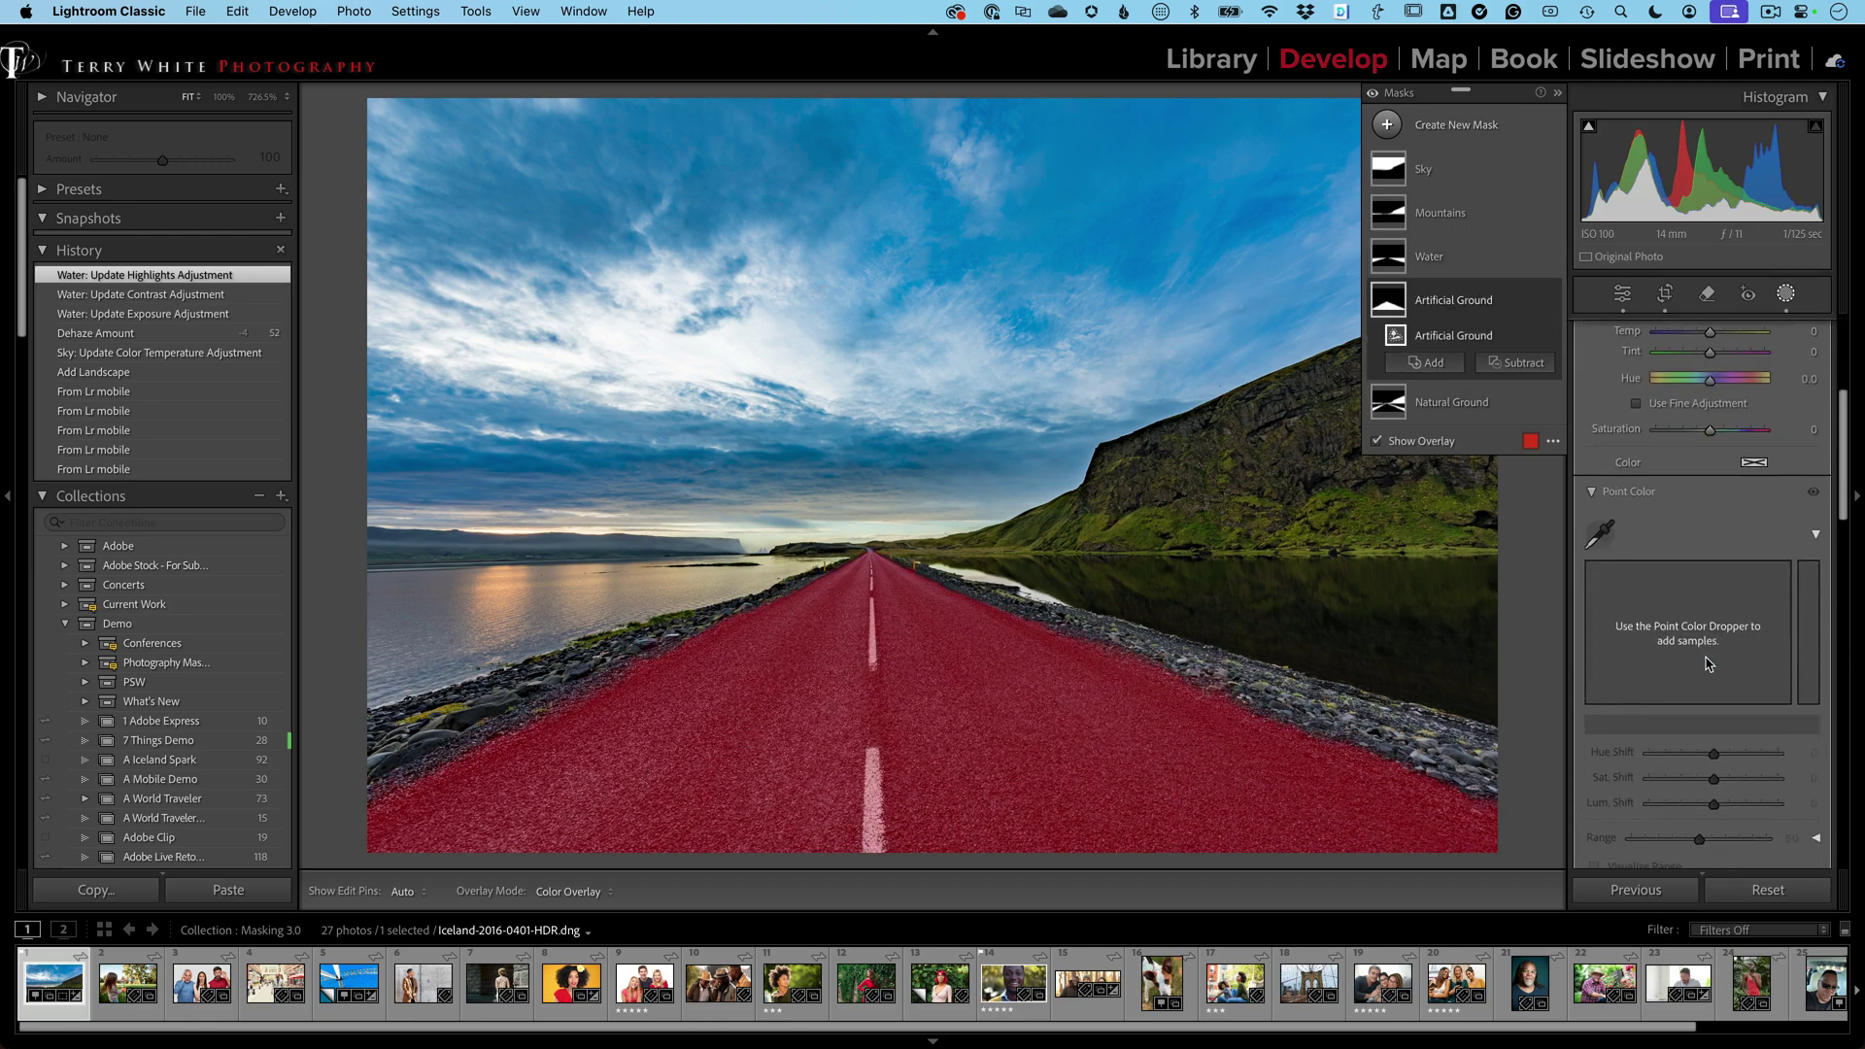
{"action": "scroll", "coordinate": [1708, 664], "scroll_direction": "down", "scroll_amount": 1}
{"action": "scroll", "coordinate": [1707, 664], "scroll_direction": "down", "scroll_amount": 6}
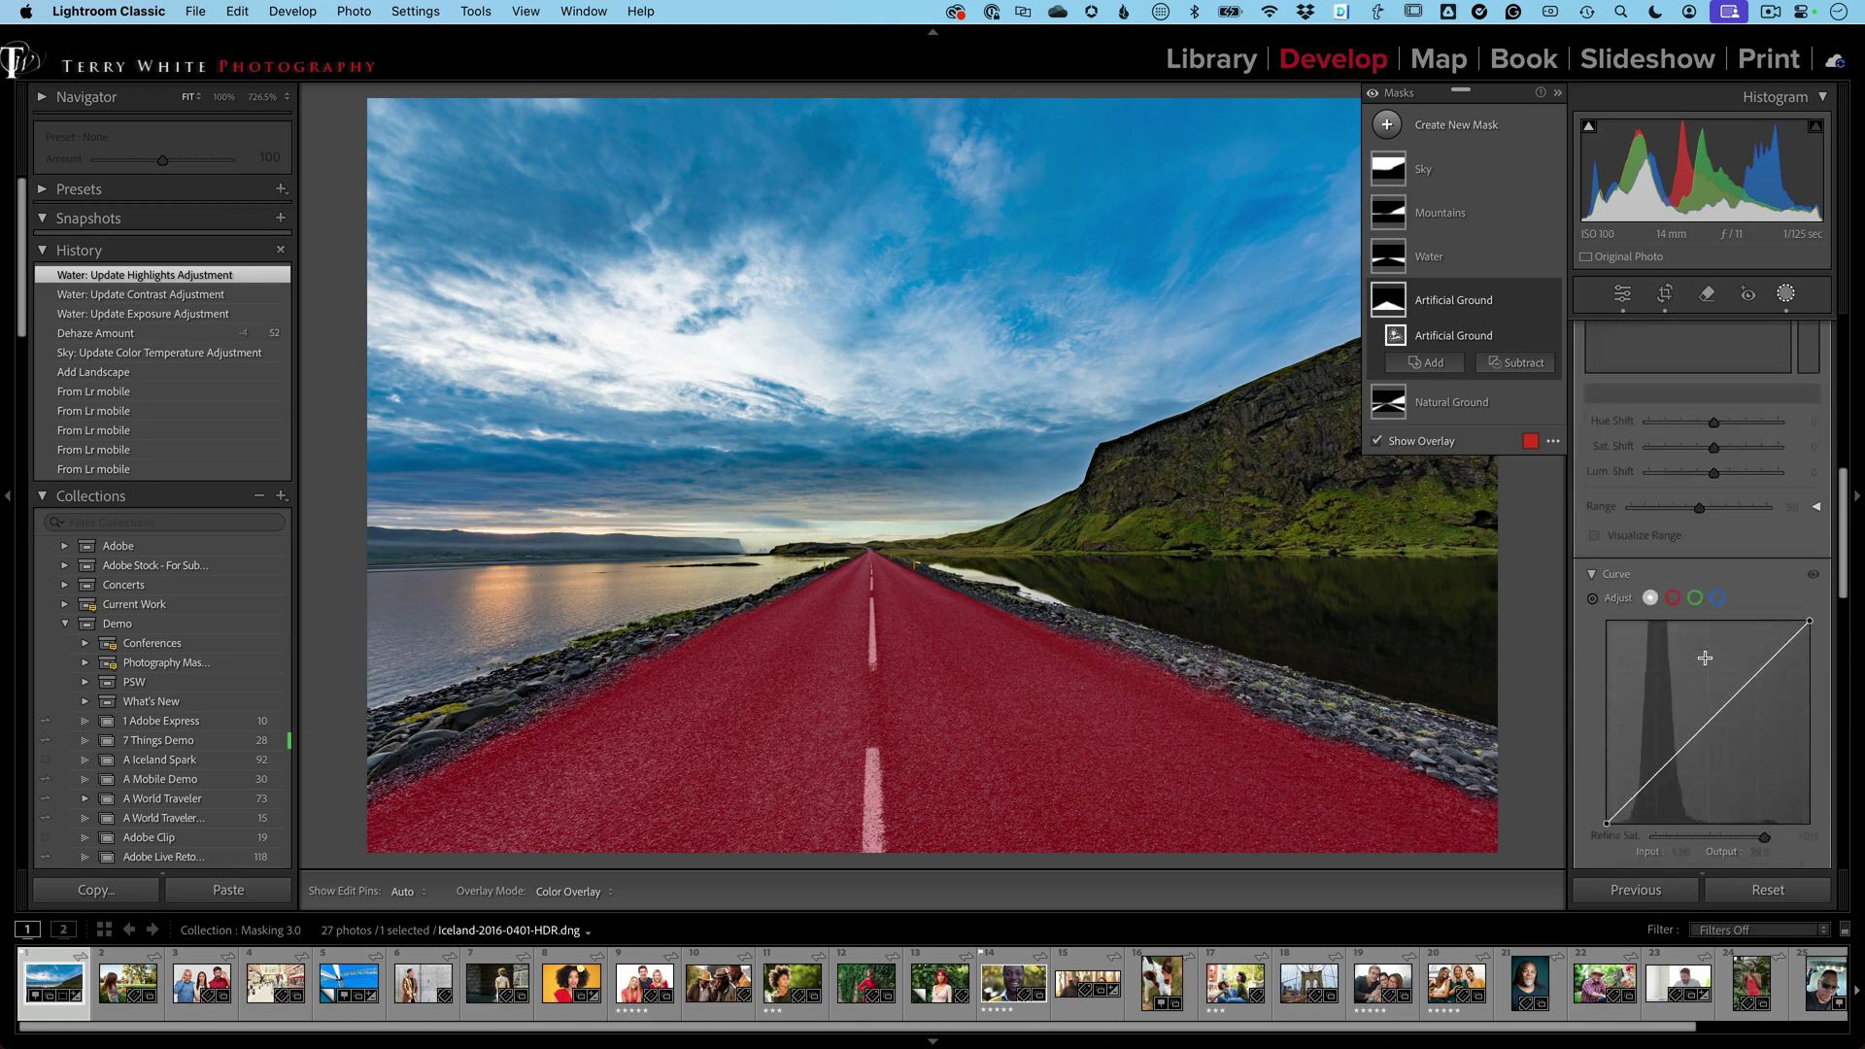
{"action": "scroll", "coordinate": [1708, 663], "scroll_direction": "down", "scroll_amount": 4}
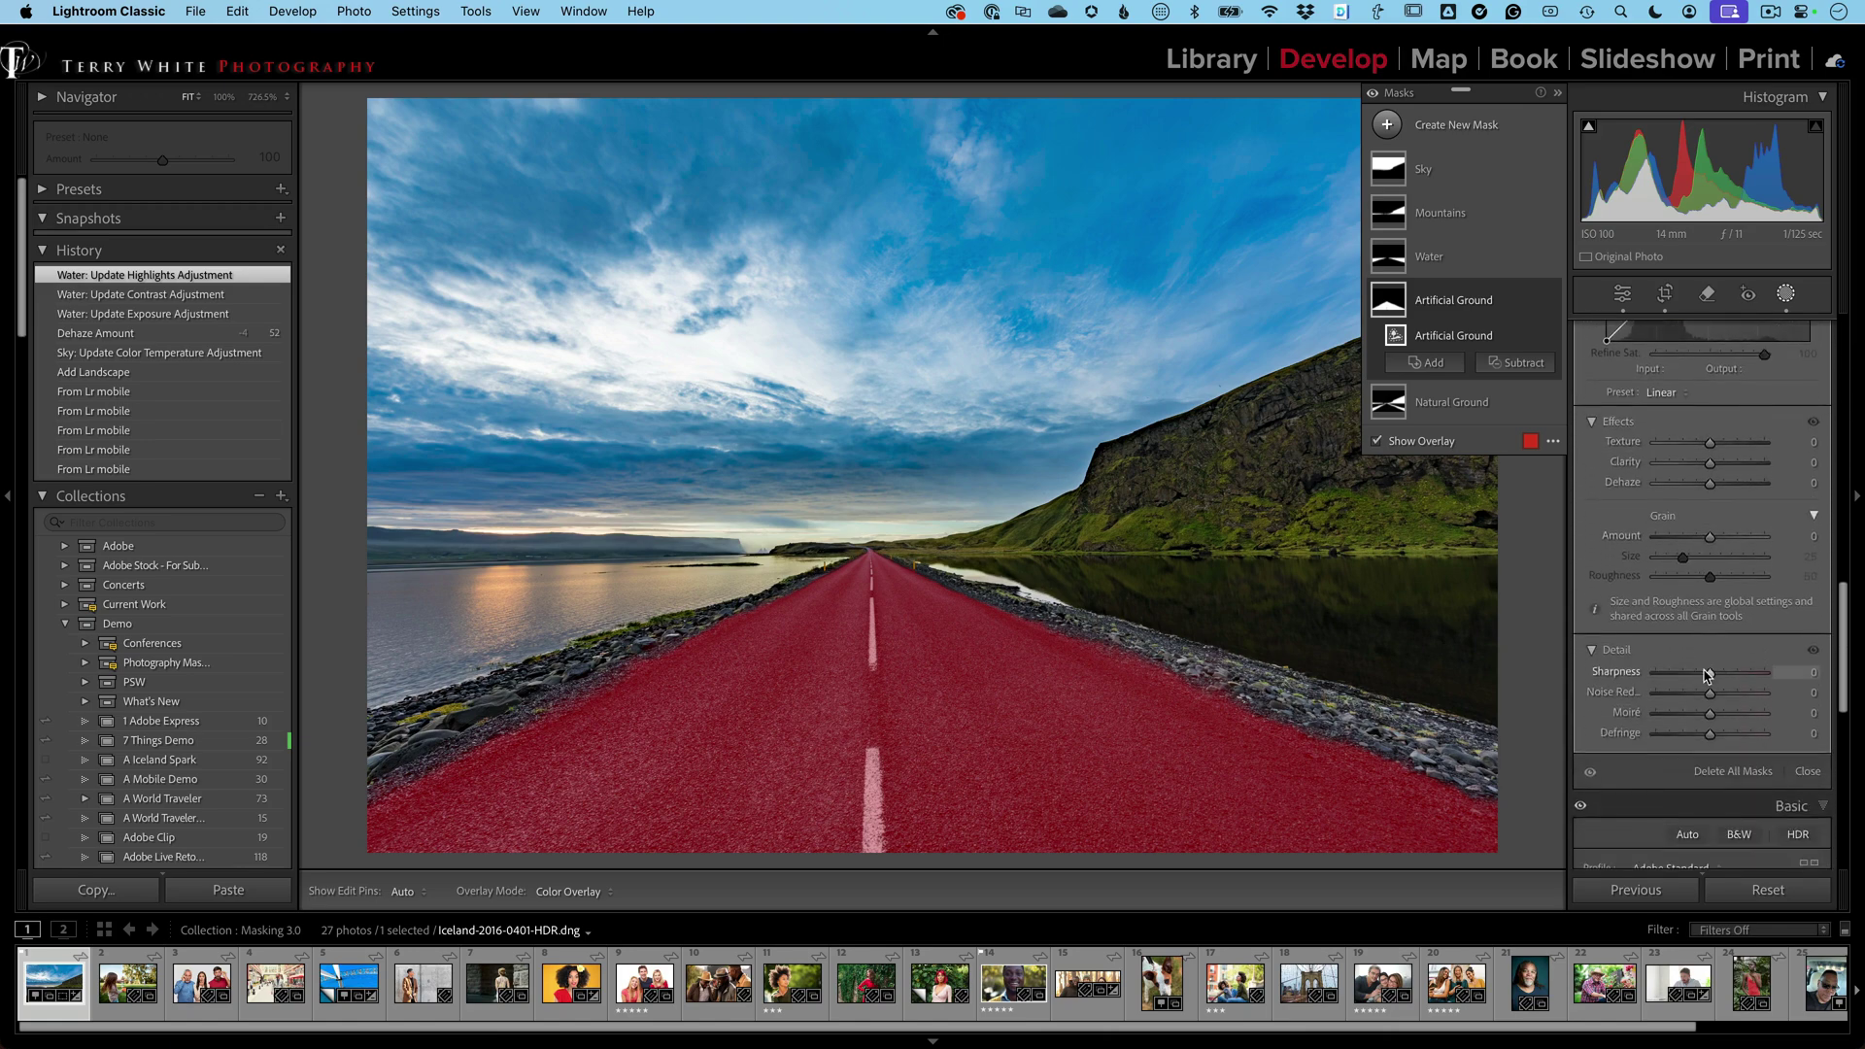
{"action": "scroll", "coordinate": [1707, 677], "scroll_direction": "down", "scroll_amount": 4}
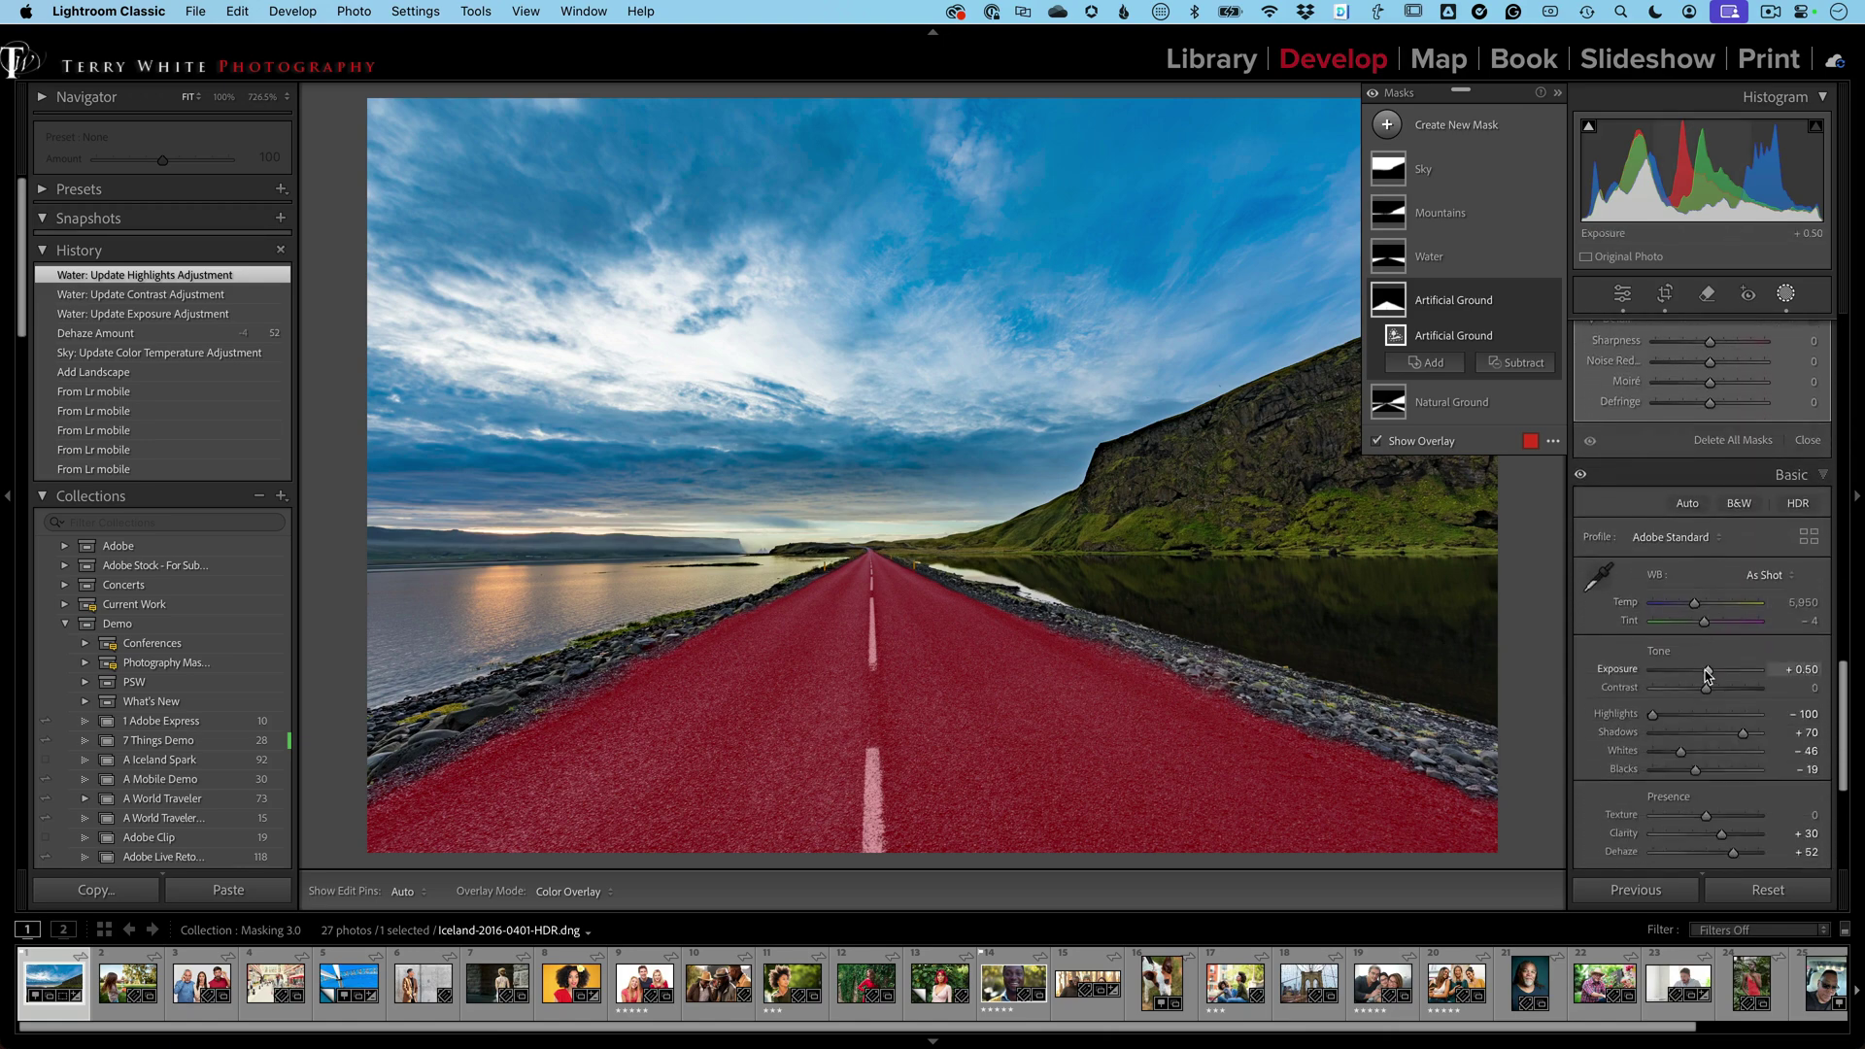
{"action": "scroll", "coordinate": [1724, 698], "scroll_direction": "down", "scroll_amount": 2}
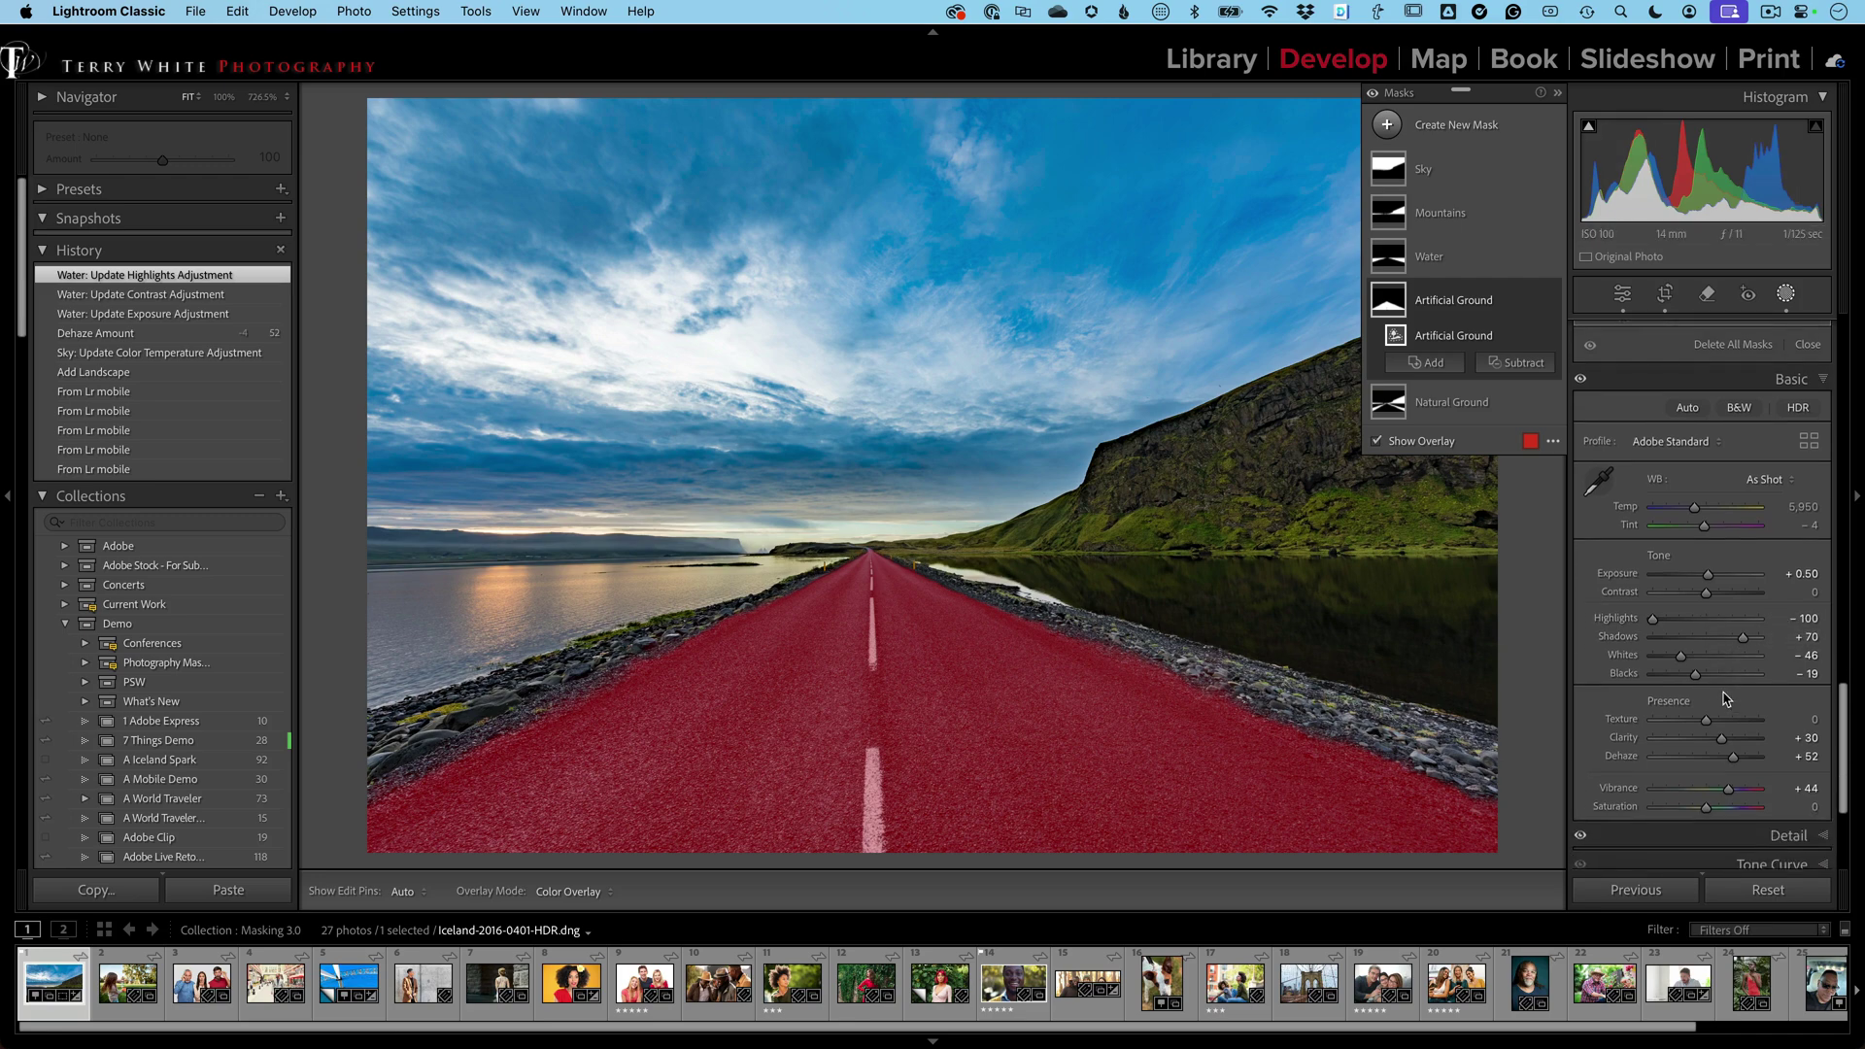
{"action": "left_click_drag", "start_coordinate": [1712, 724], "coordinate": [1750, 724]}
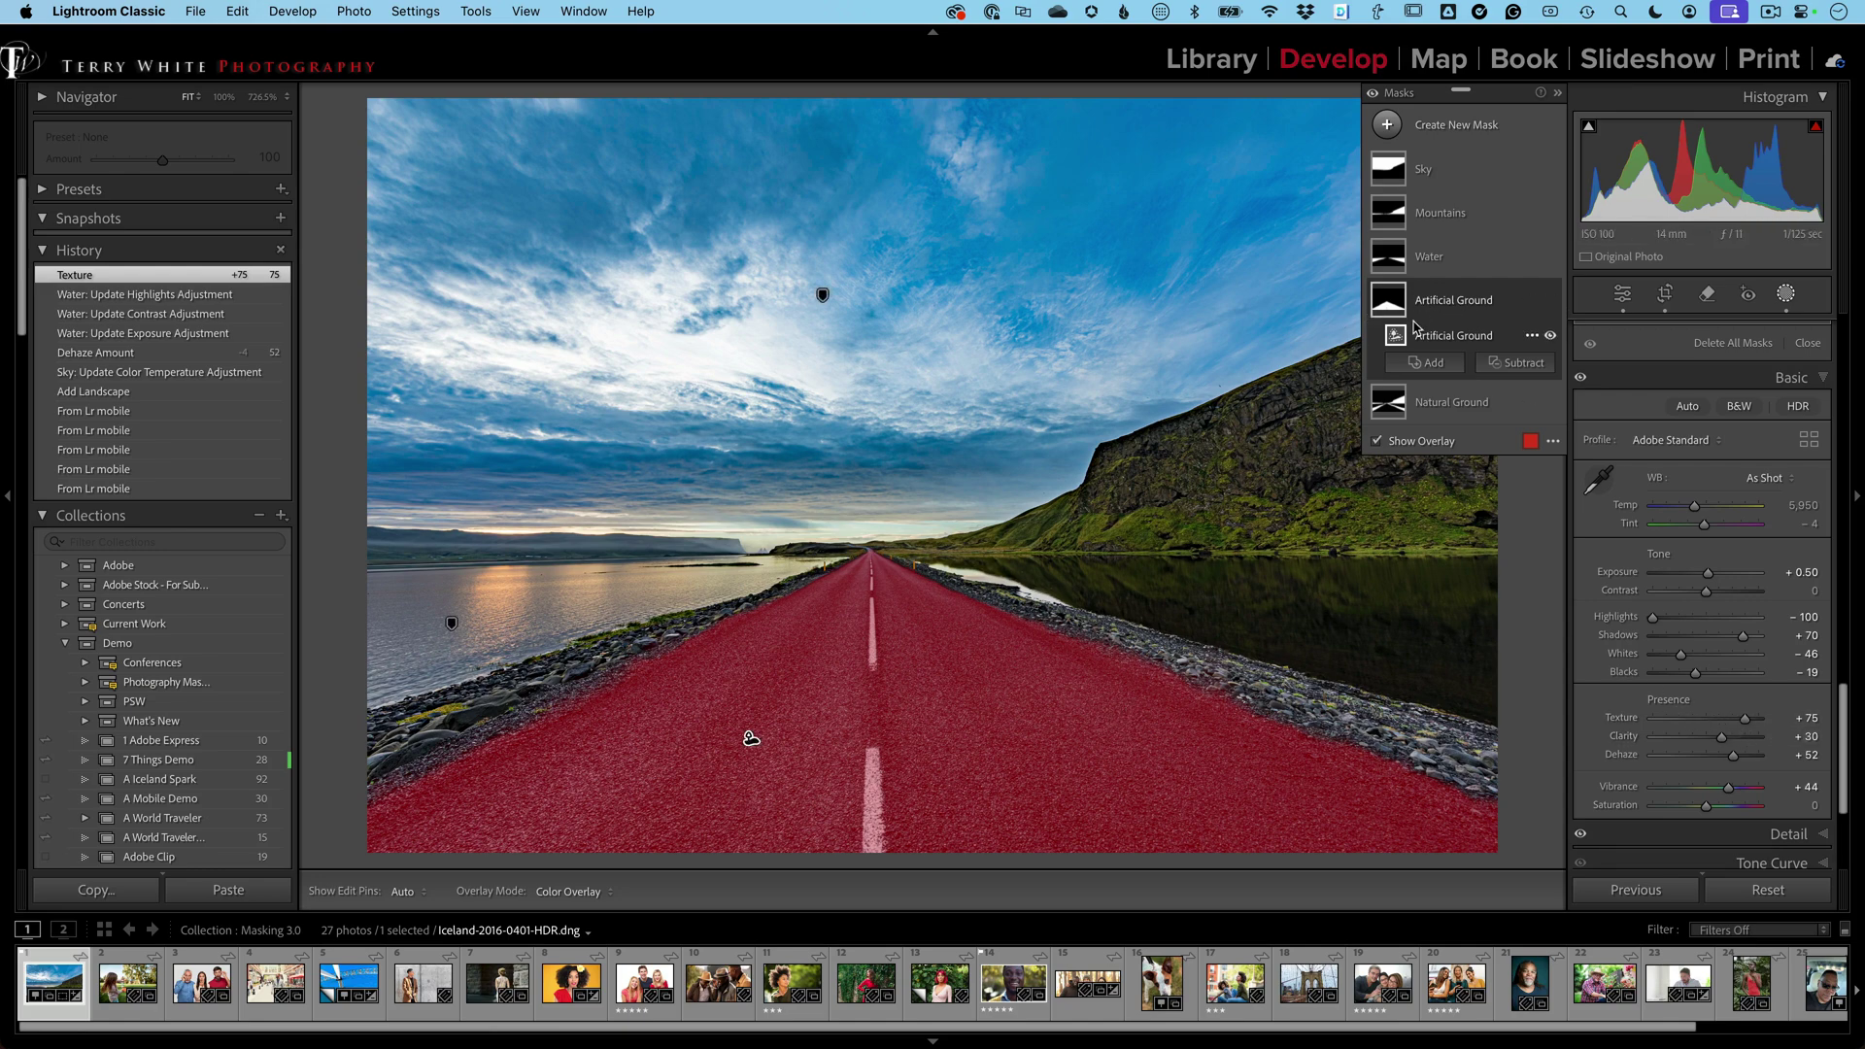
{"action": "left_click", "coordinate": [1448, 264]}
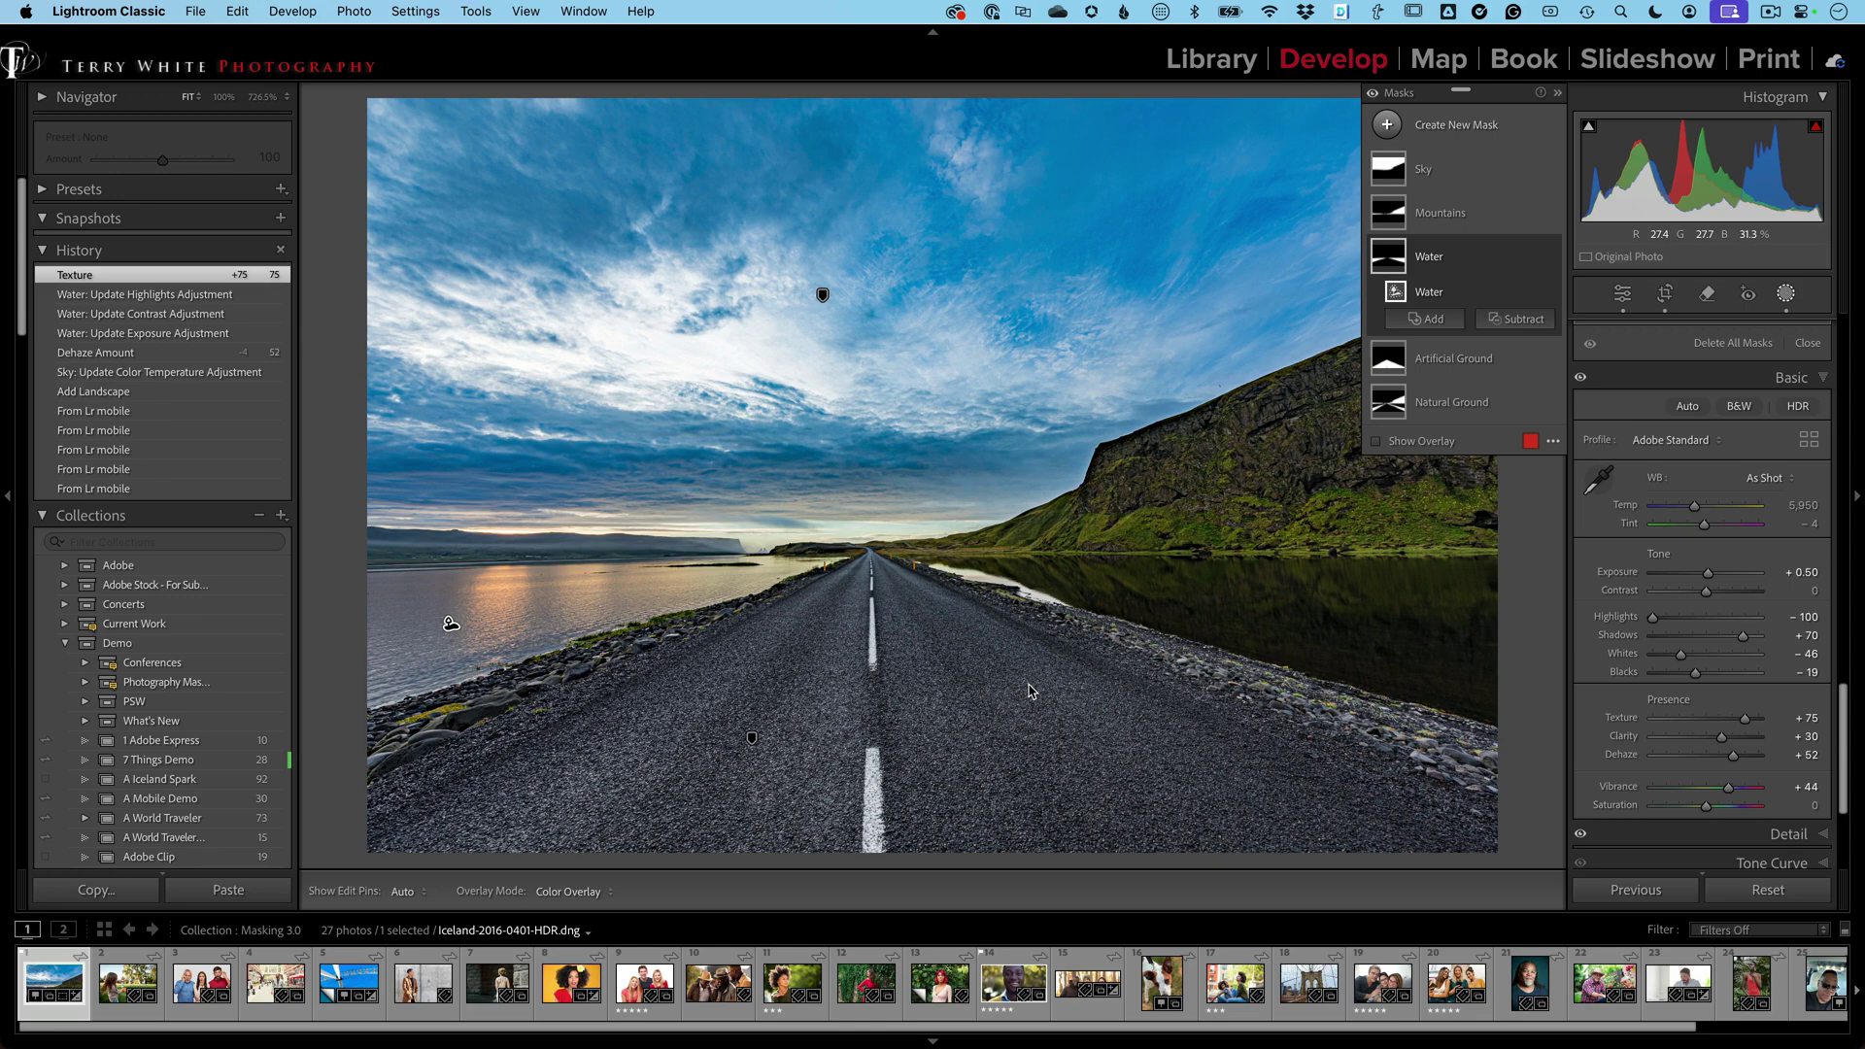
In Adobe Lightroom, open the synced Iceland road photo and display its landscape masks.
{"action": "key", "text": "super+Tab"}
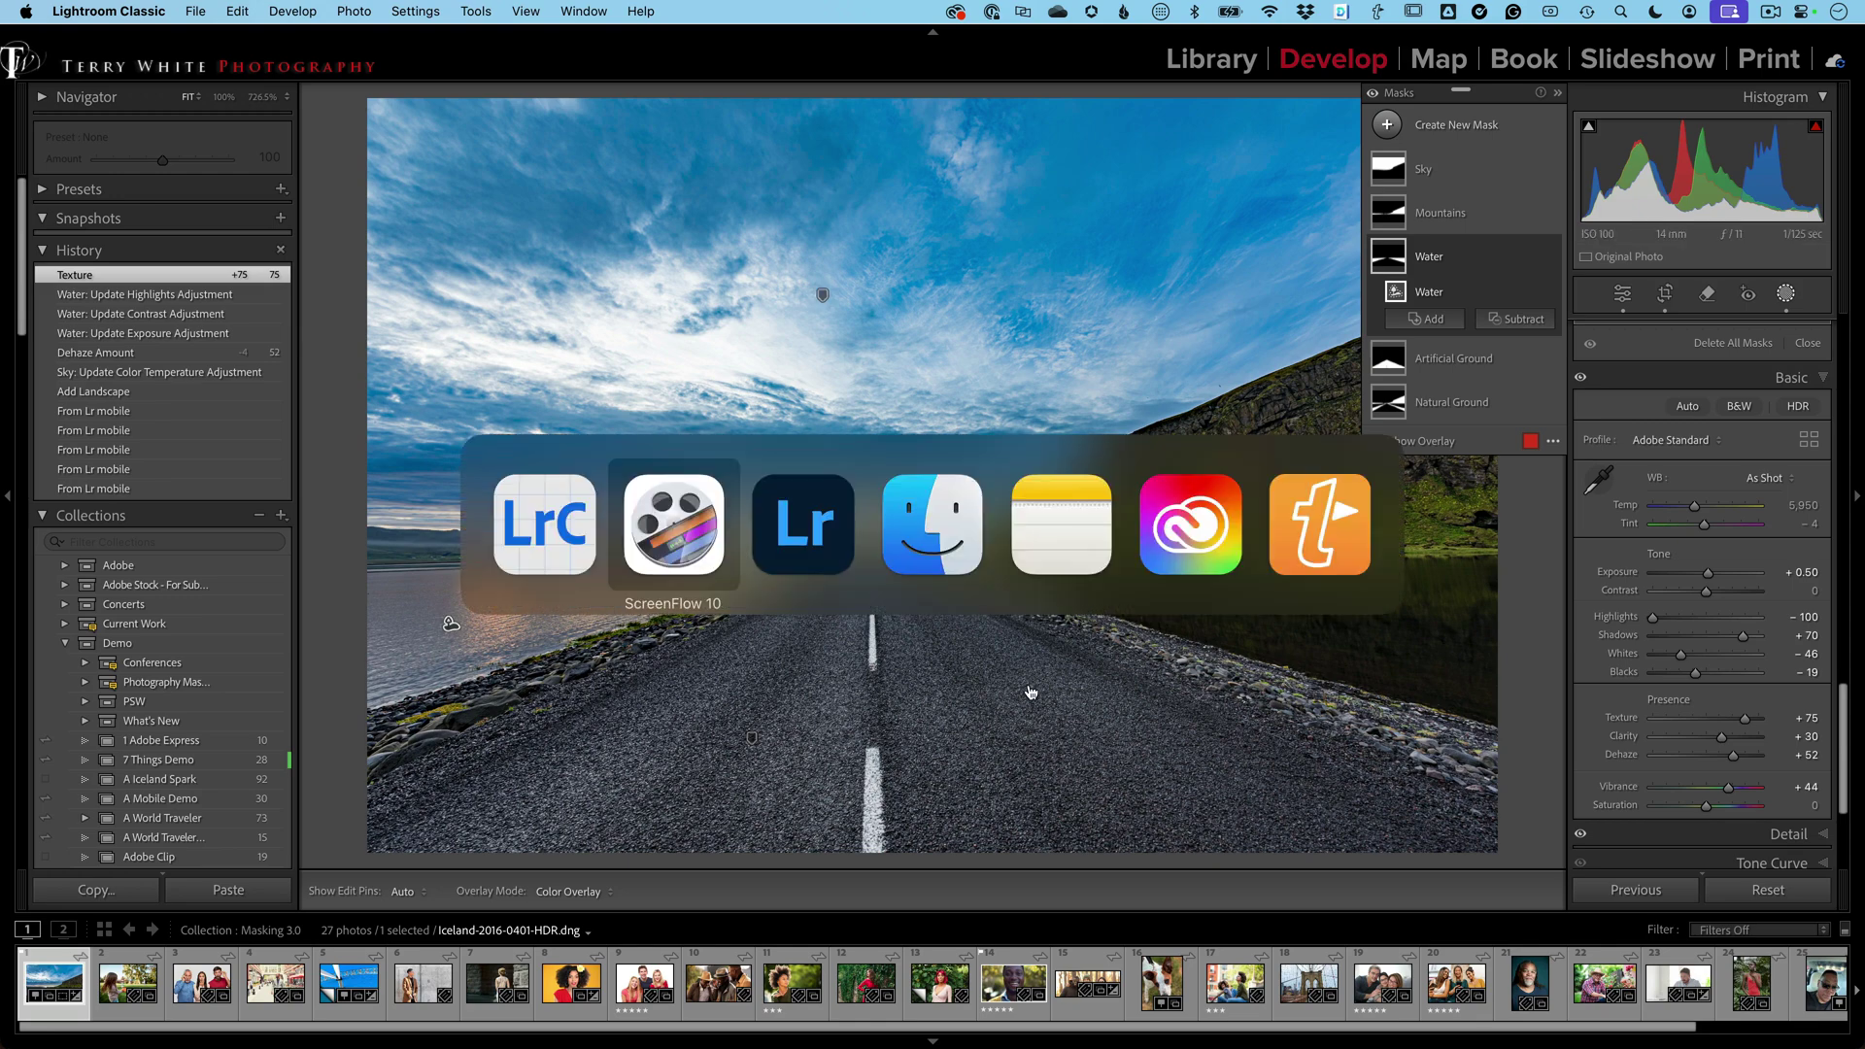
{"action": "key", "text": "super+Tab"}
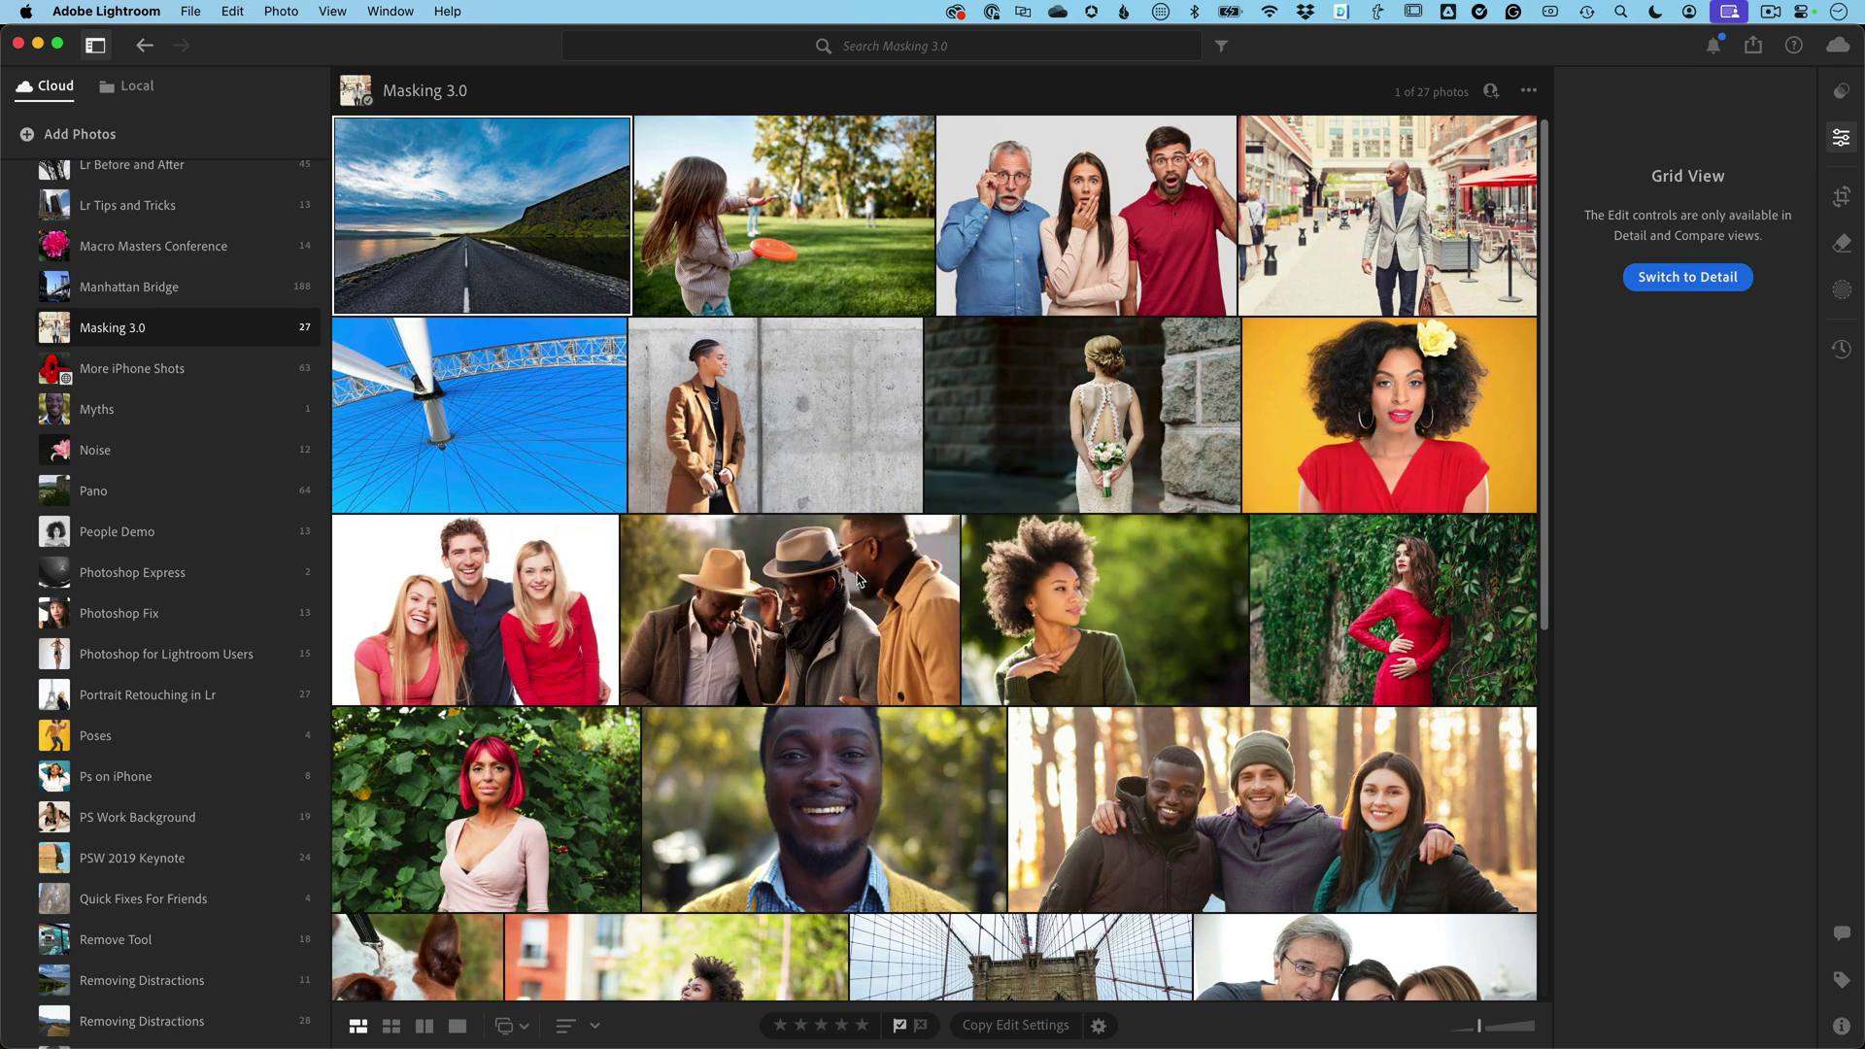
{"action": "double_click", "coordinate": [507, 262]}
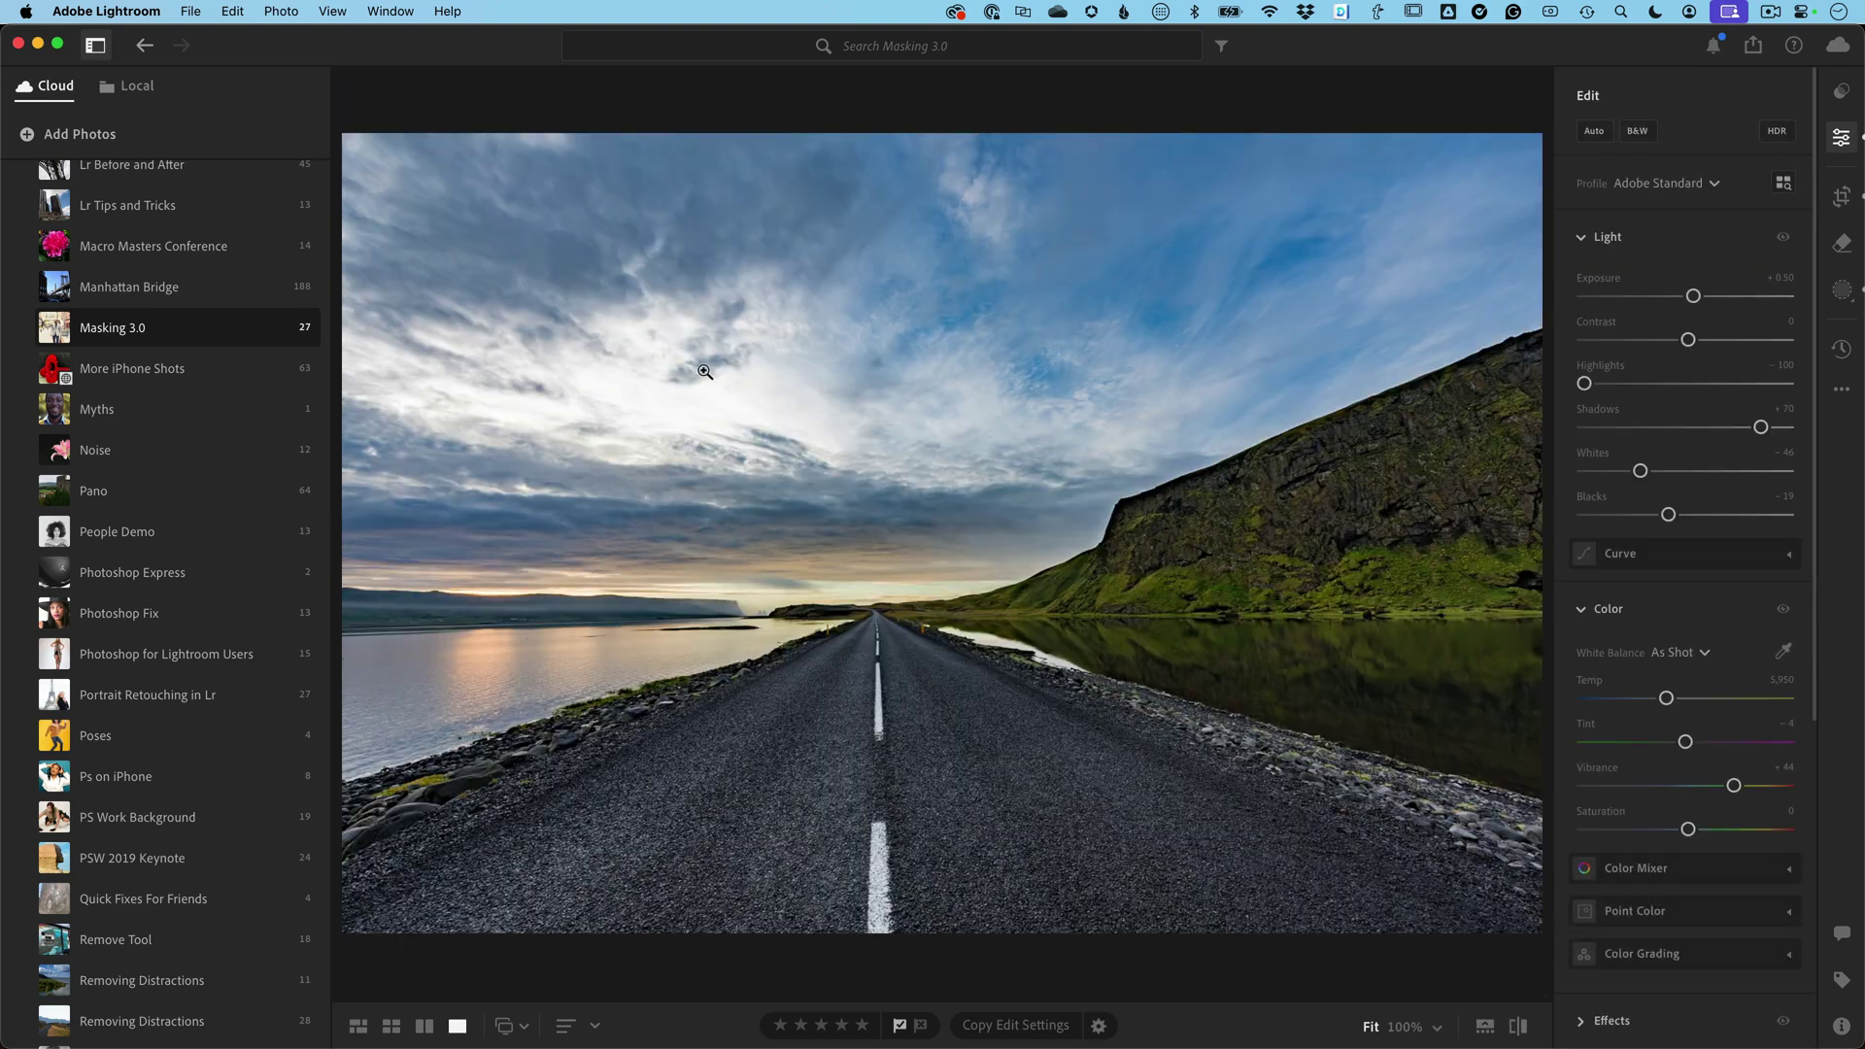
{"action": "left_click", "coordinate": [1838, 289]}
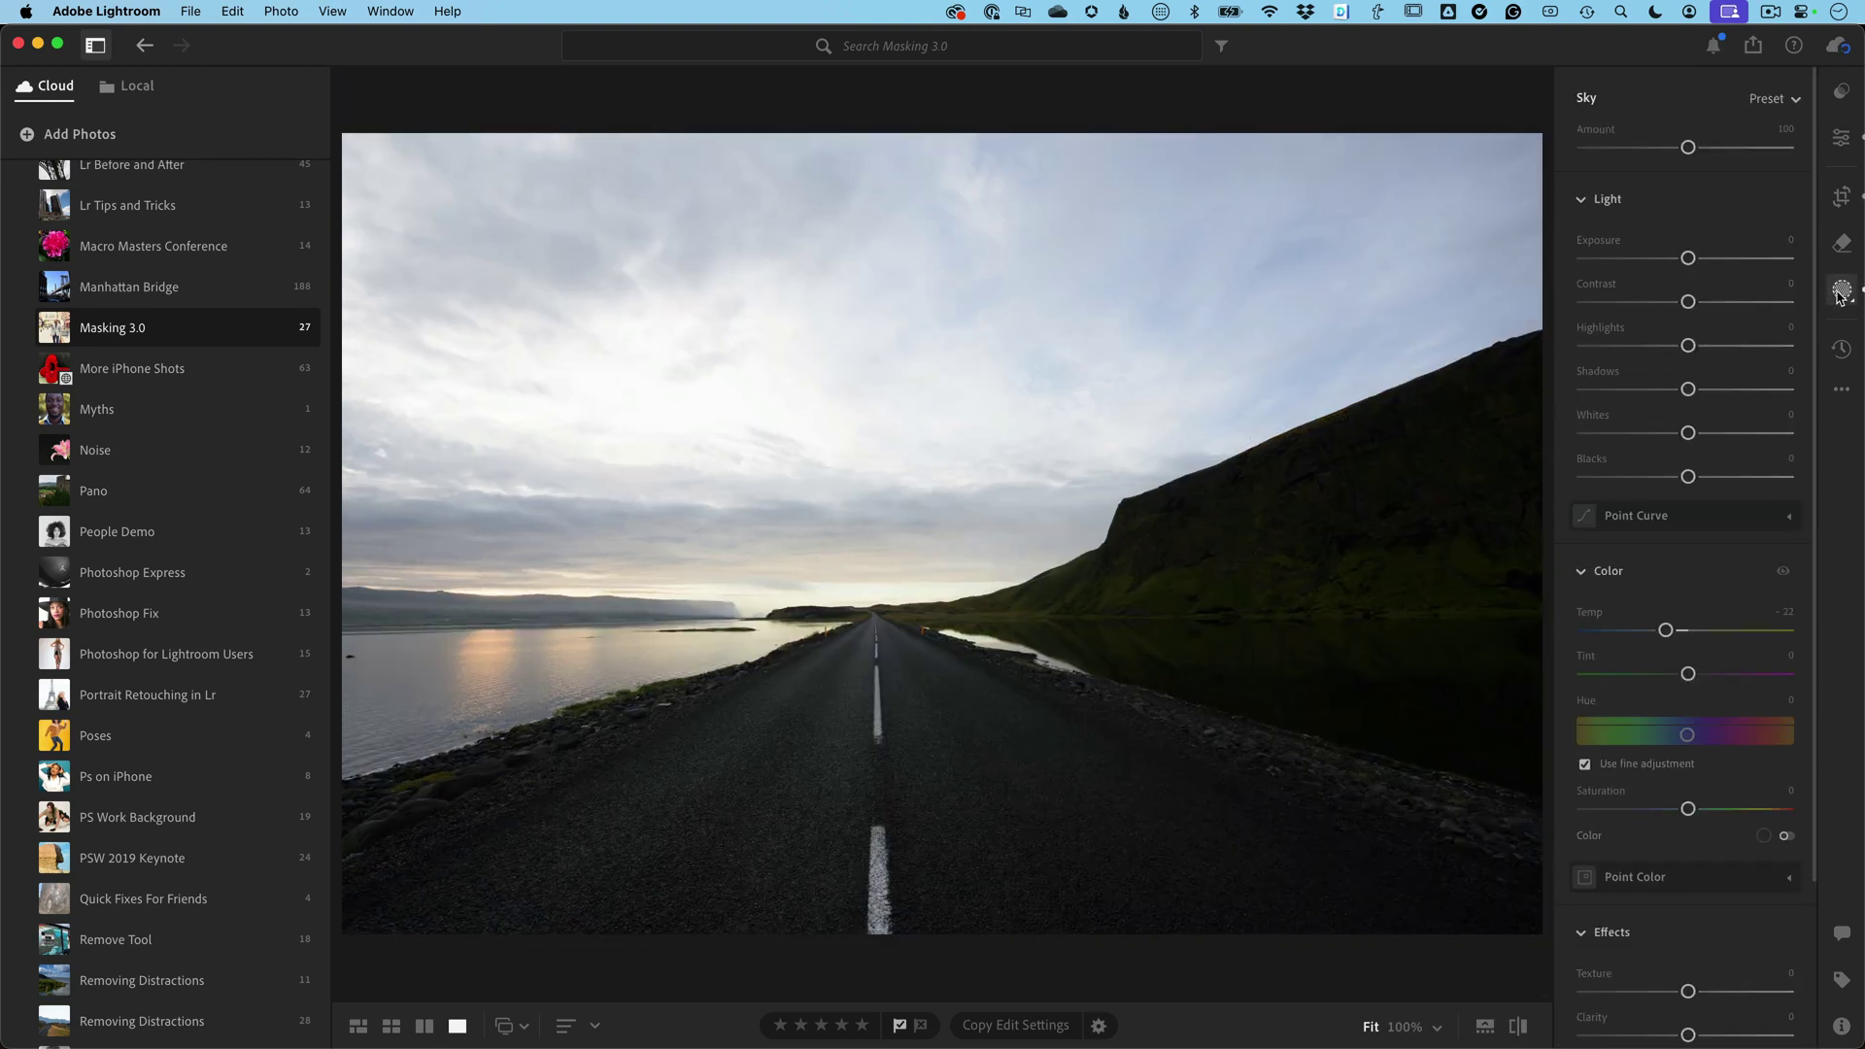